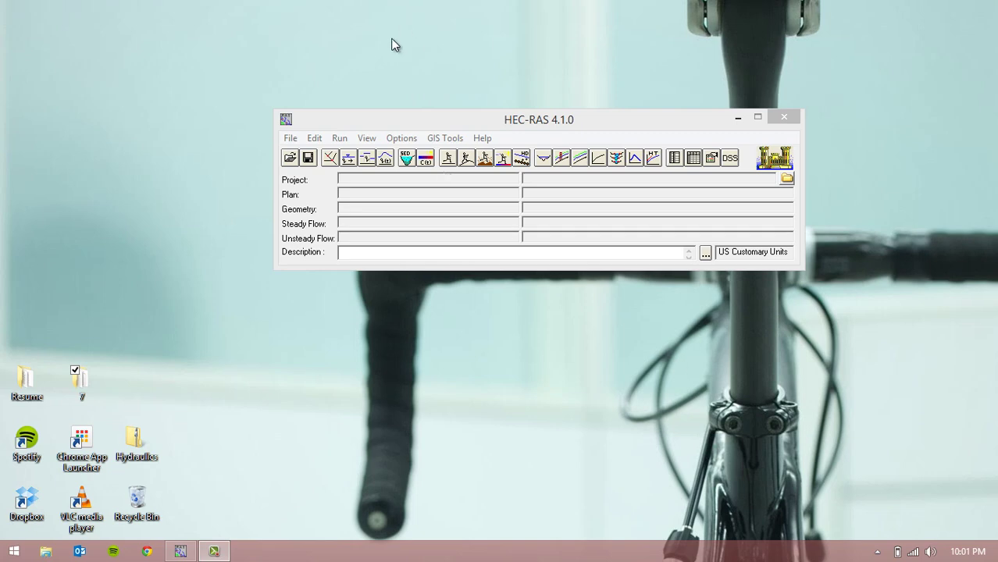
- Create a new project titled Tutorial with the file name Tutorial.prj in the Documents folder
{"action": "left_click", "coordinate": [290, 137]}
{"action": "left_click", "coordinate": [274, 154]}
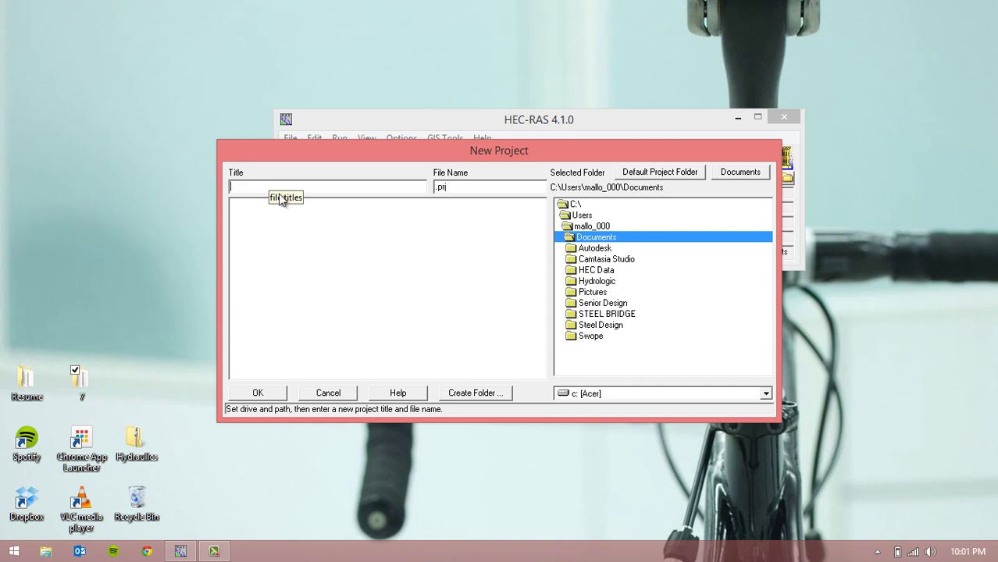
{"action": "type", "text": "Tutorial"}
{"action": "left_click", "coordinate": [273, 187]}
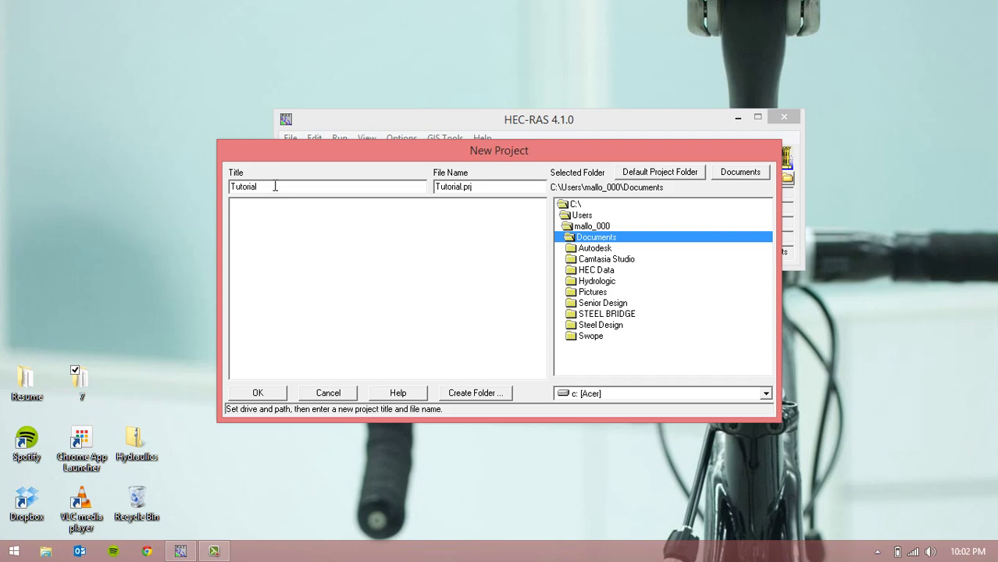
{"action": "left_click", "coordinate": [258, 394]}
{"action": "left_click", "coordinate": [567, 345]}
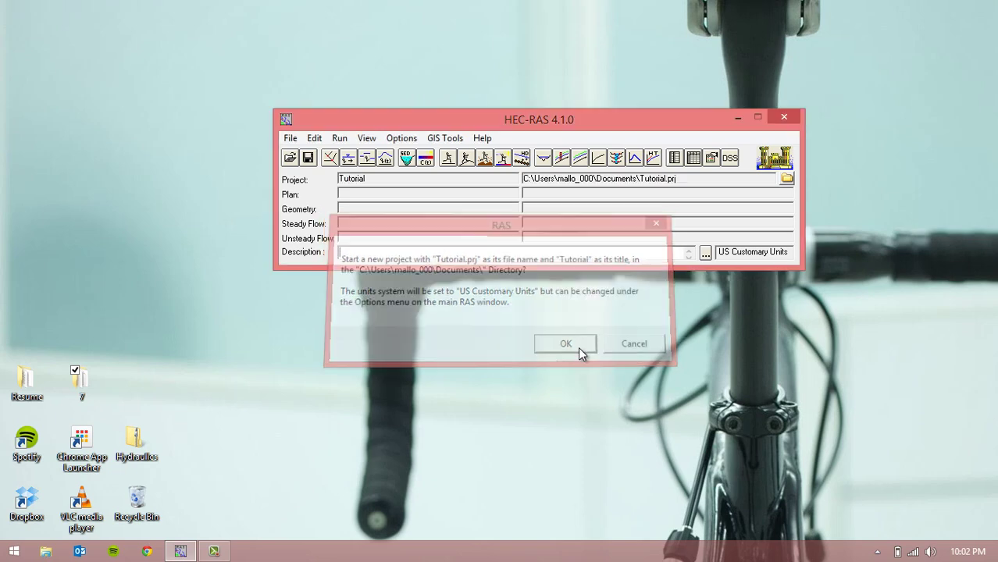
- Set the project's unit system to US Customary
{"action": "left_click", "coordinate": [407, 143]}
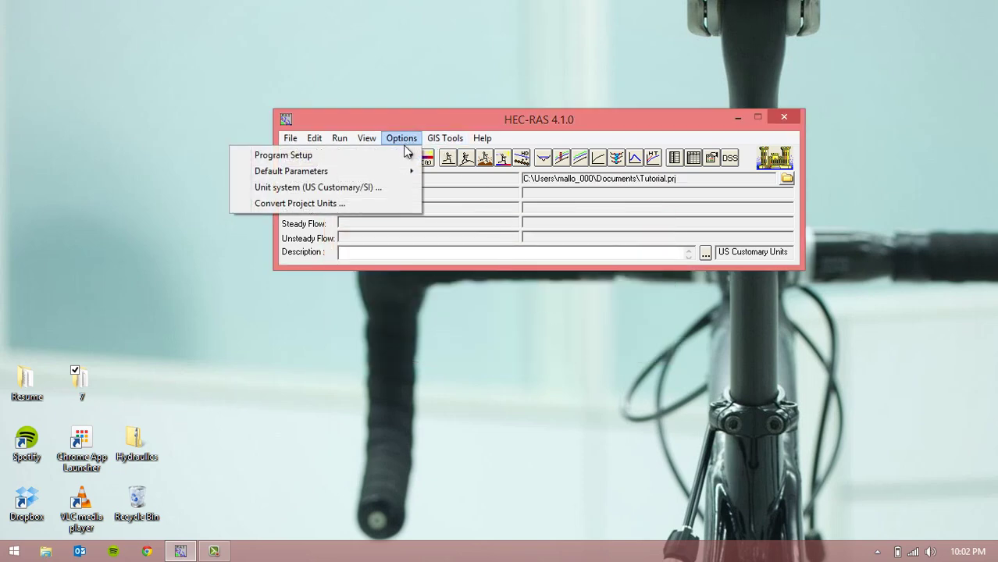
{"action": "left_click", "coordinate": [401, 189]}
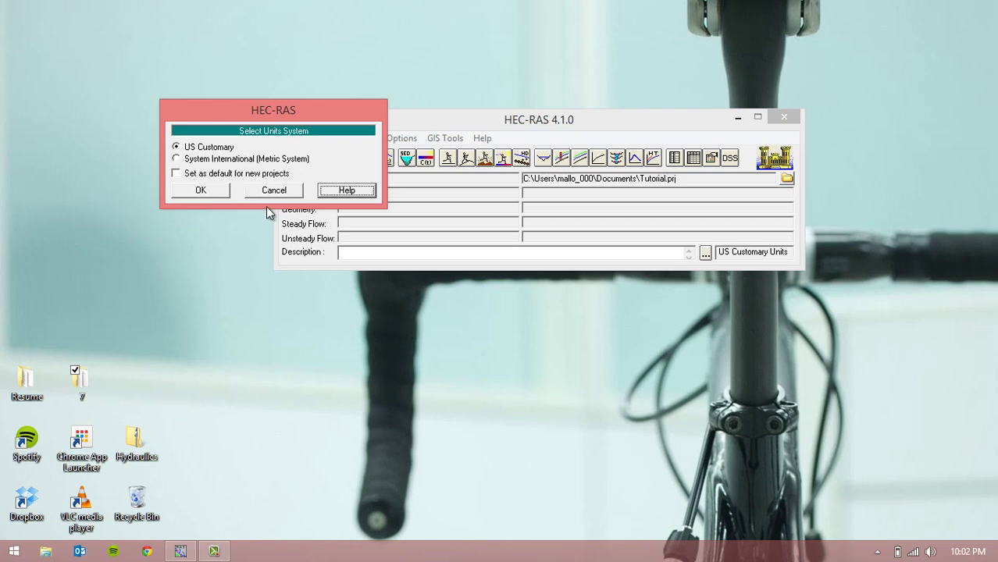
{"action": "left_click", "coordinate": [209, 192]}
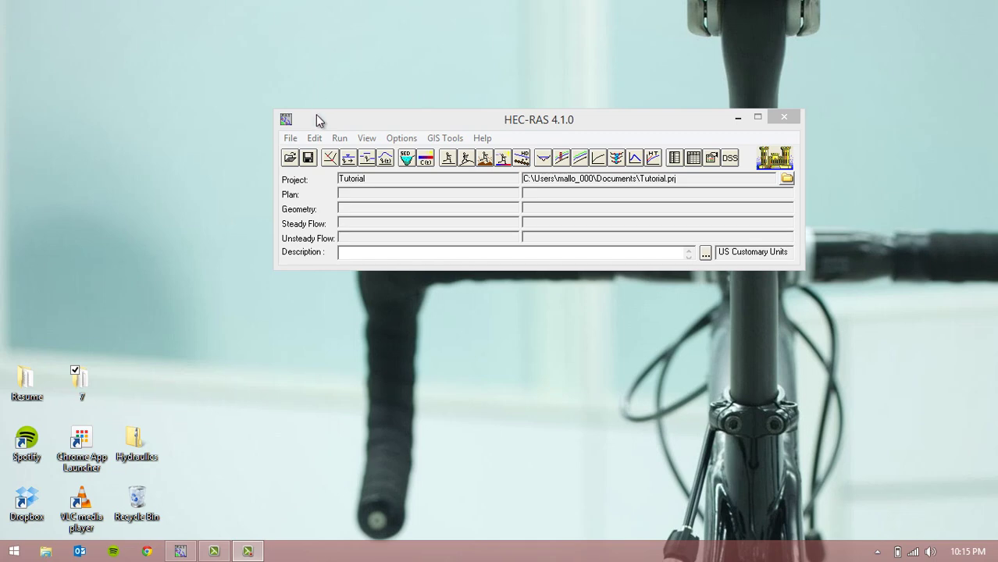
- Open the geometric data editor and draw a straight river reach running diagonally from upper left to lower right
{"action": "left_click", "coordinate": [331, 160]}
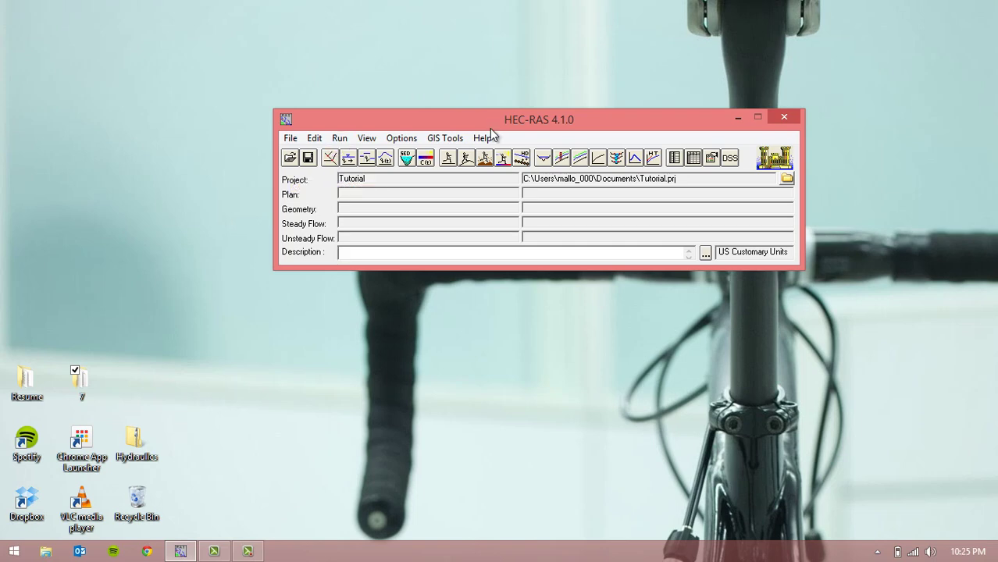
{"action": "left_click", "coordinate": [329, 157]}
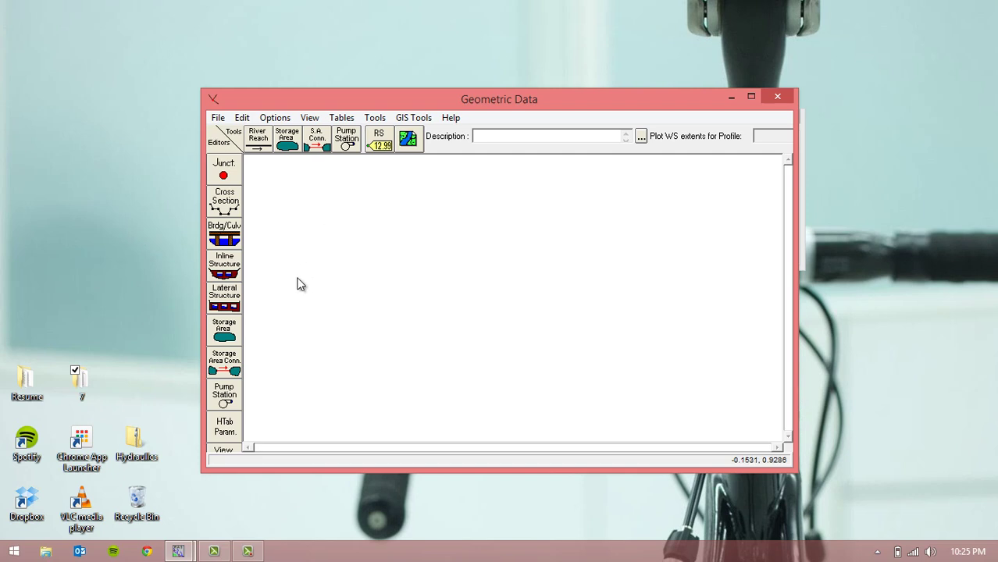
{"action": "left_click", "coordinate": [269, 136]}
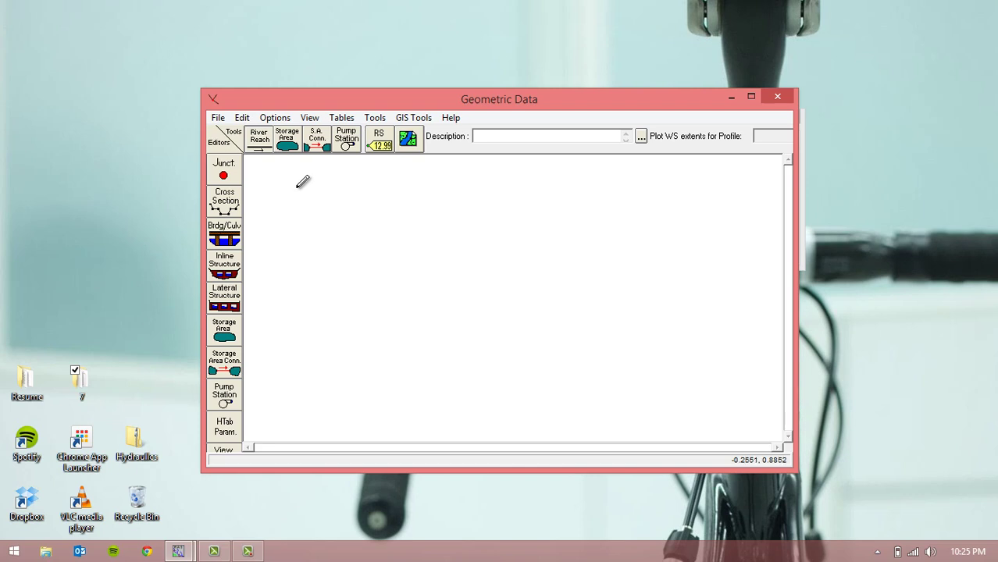
{"action": "left_click", "coordinate": [296, 188]}
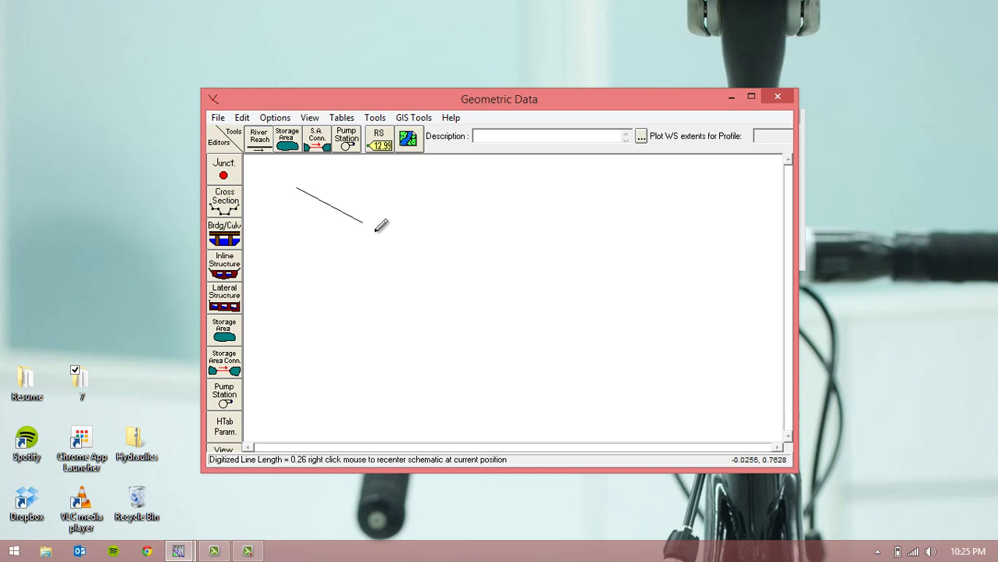
{"action": "double_click", "coordinate": [491, 348]}
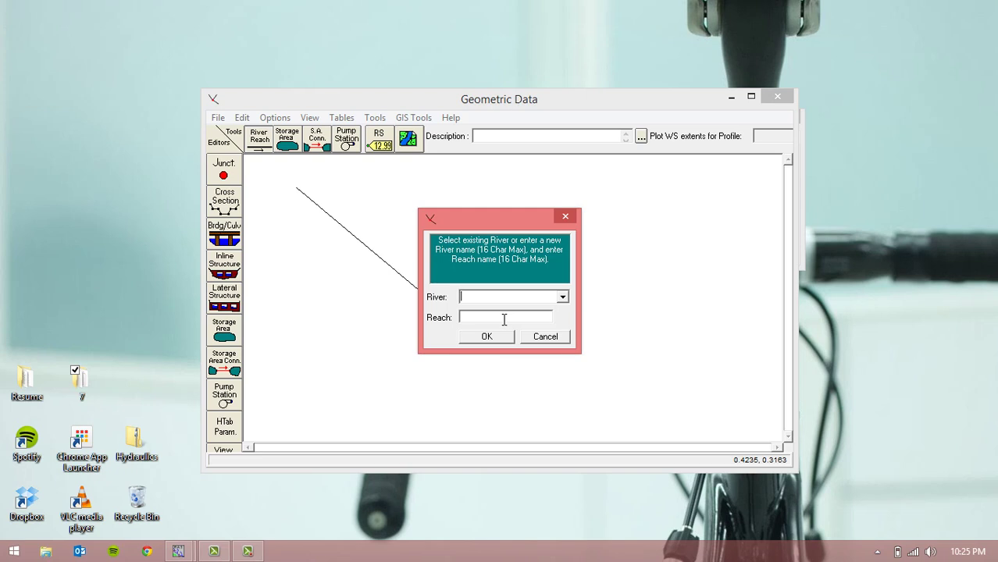
- Name the drawn river Tutorial and its reach Reach 1
{"action": "type", "text": "Tutorial"}
{"action": "left_click", "coordinate": [504, 318]}
{"action": "type", "text": "Reach 1"}
{"action": "left_click", "coordinate": [495, 336]}
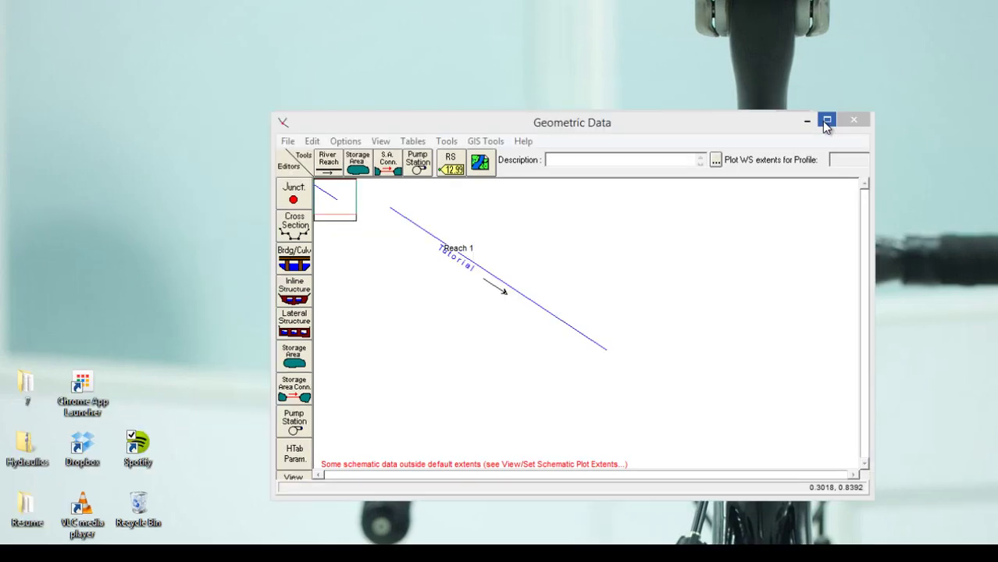
- Add a new cross section at river station 0 in Reach 1 and describe it as Downstream
{"action": "left_click", "coordinate": [750, 96]}
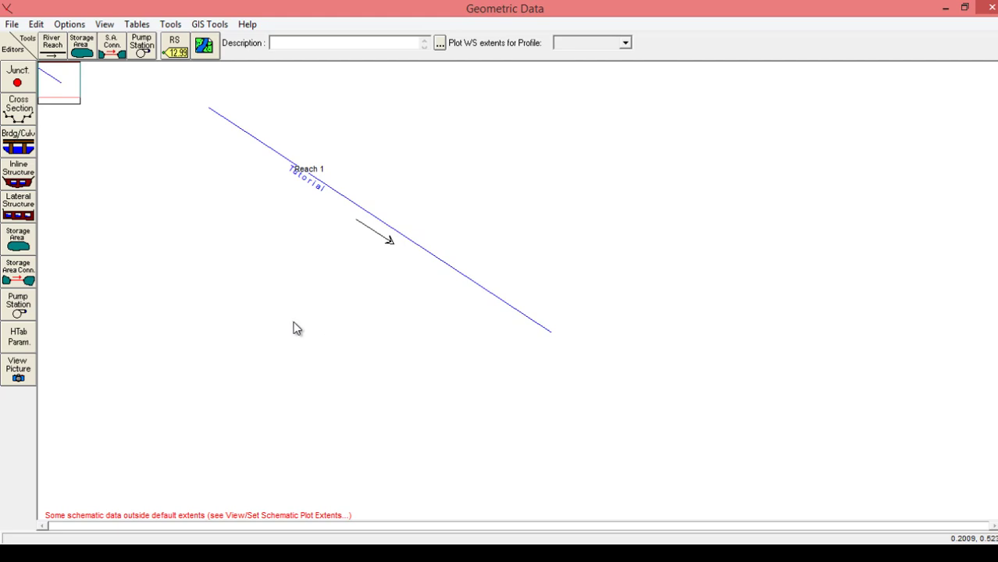
{"action": "left_click", "coordinate": [25, 119]}
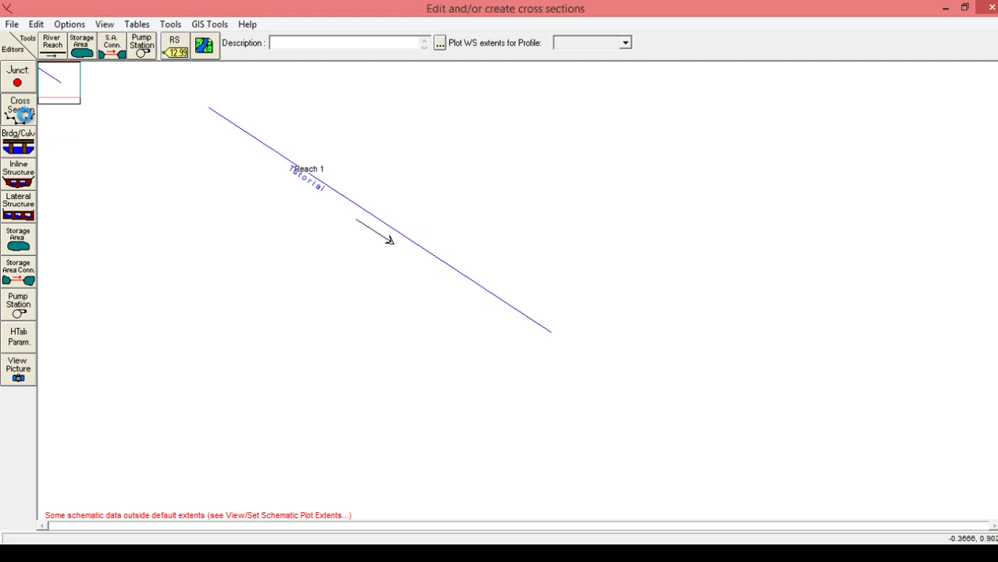
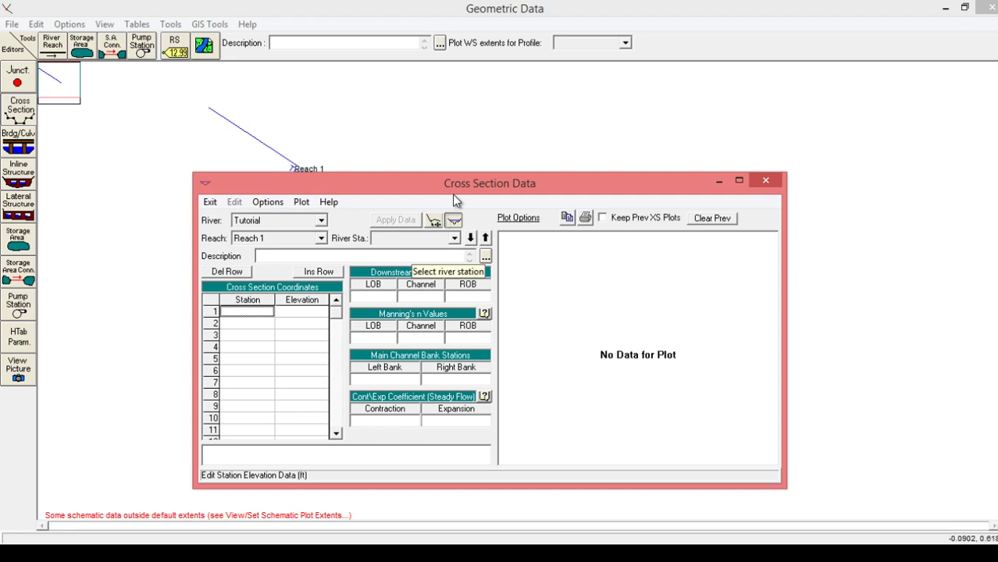
{"action": "left_click", "coordinate": [268, 202]}
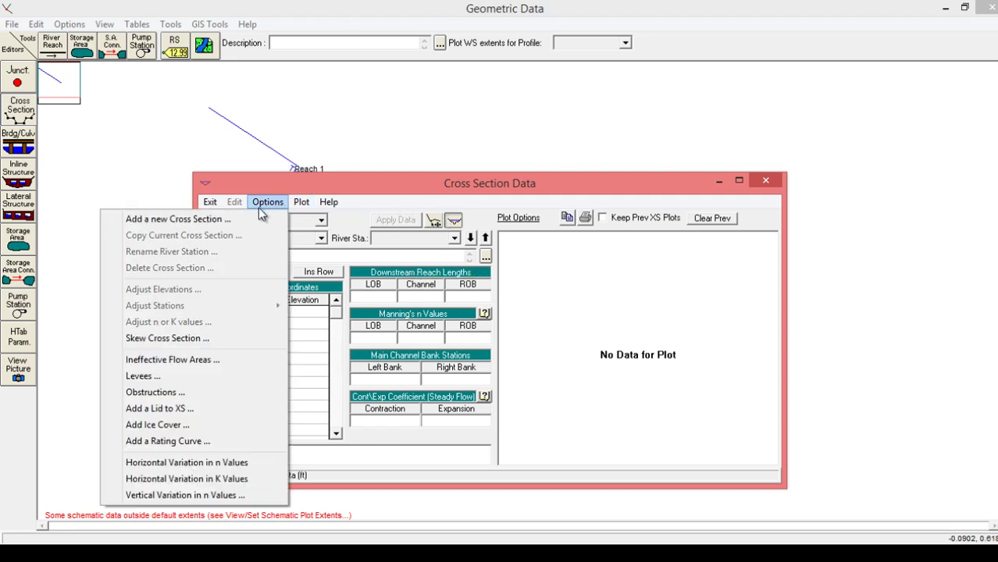
{"action": "left_click", "coordinate": [257, 220]}
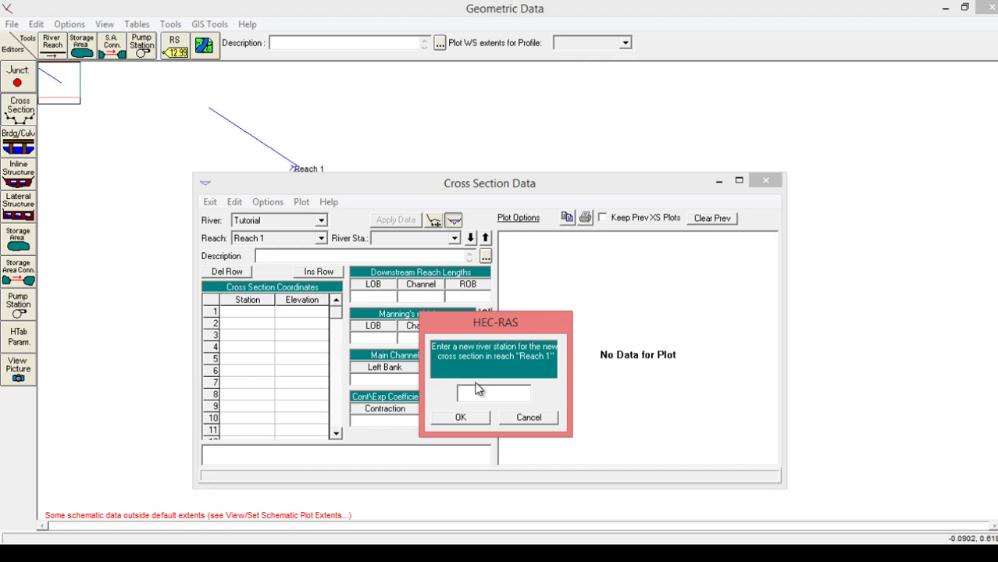
{"action": "type", "text": "0"}
{"action": "left_click", "coordinate": [474, 419]}
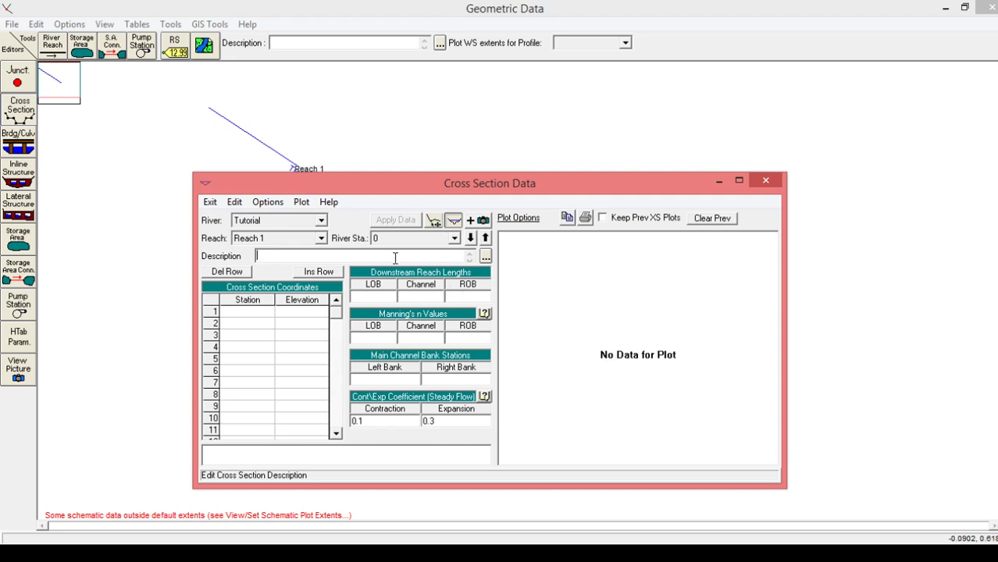
{"action": "type", "text": "Downstream"}
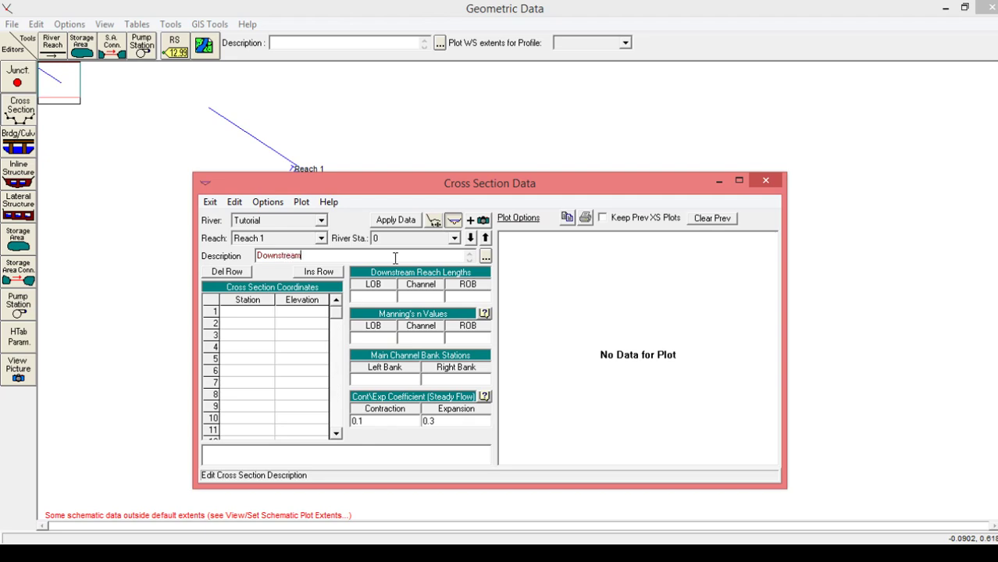
- Enter the first two cross section coordinates: station 0 at elevation 3, and station 0 at elevation 0
{"action": "left_click", "coordinate": [247, 313]}
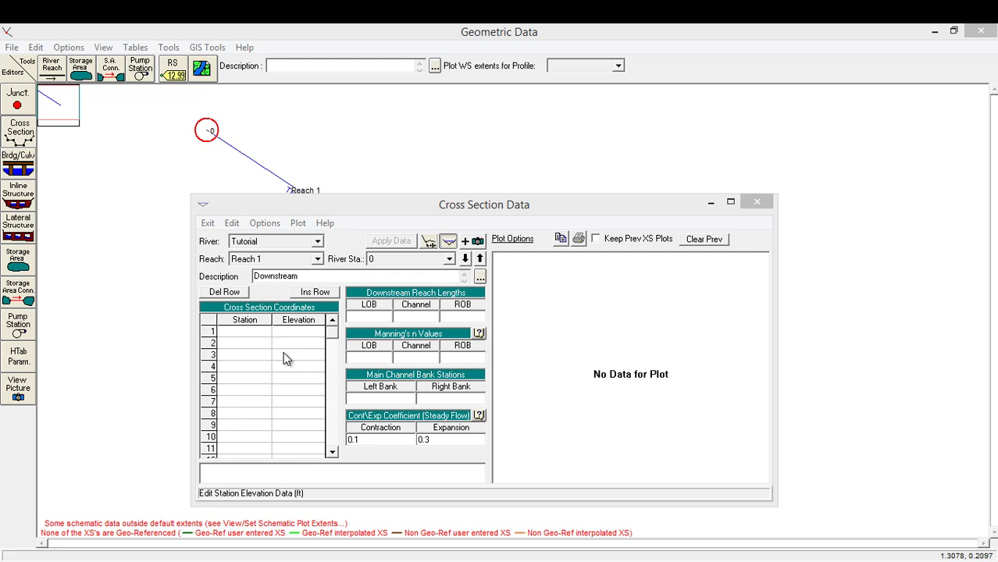
{"action": "left_click", "coordinate": [265, 358]}
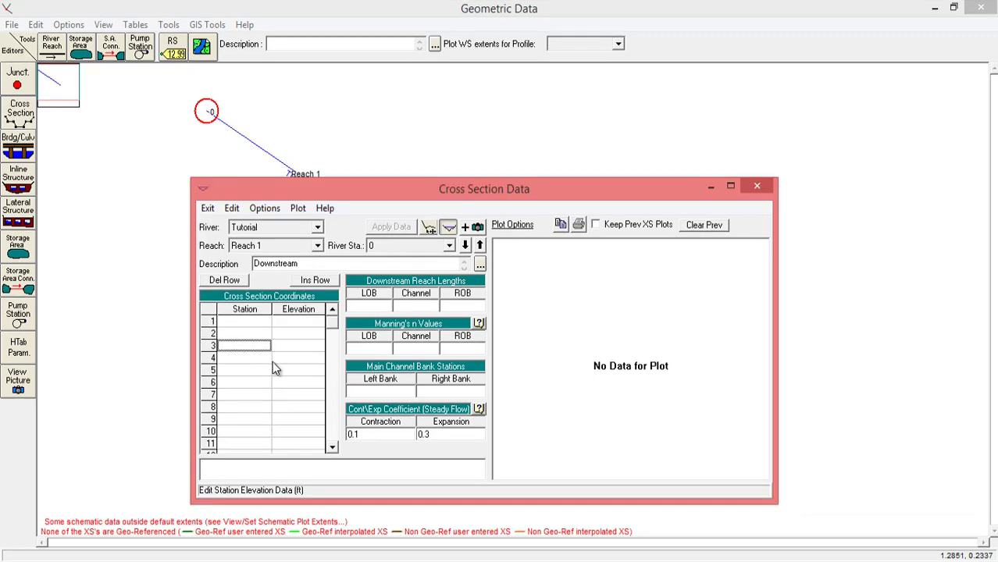
{"action": "left_click", "coordinate": [252, 323]}
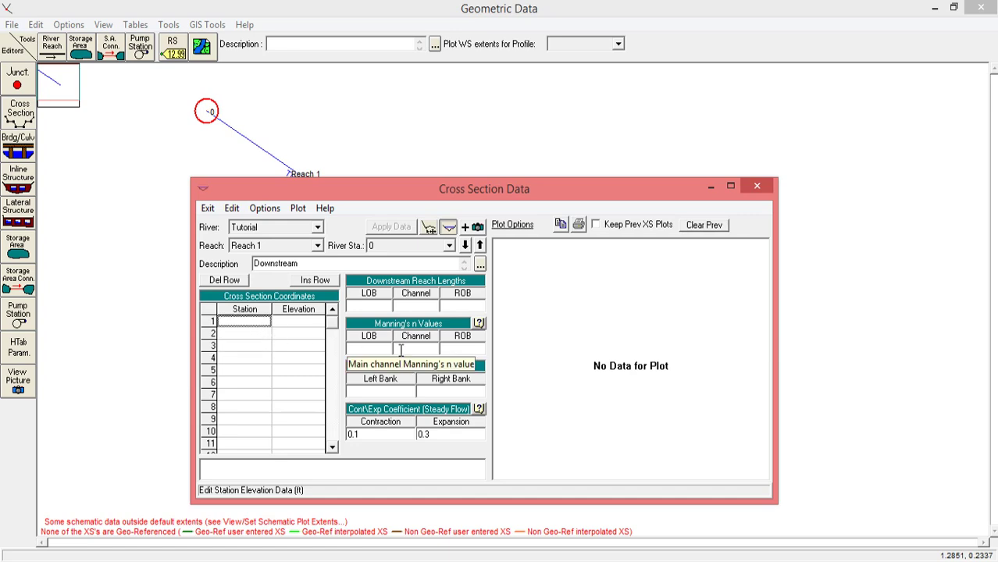
{"action": "type", "text": "0"}
{"action": "key", "text": "Tab"}
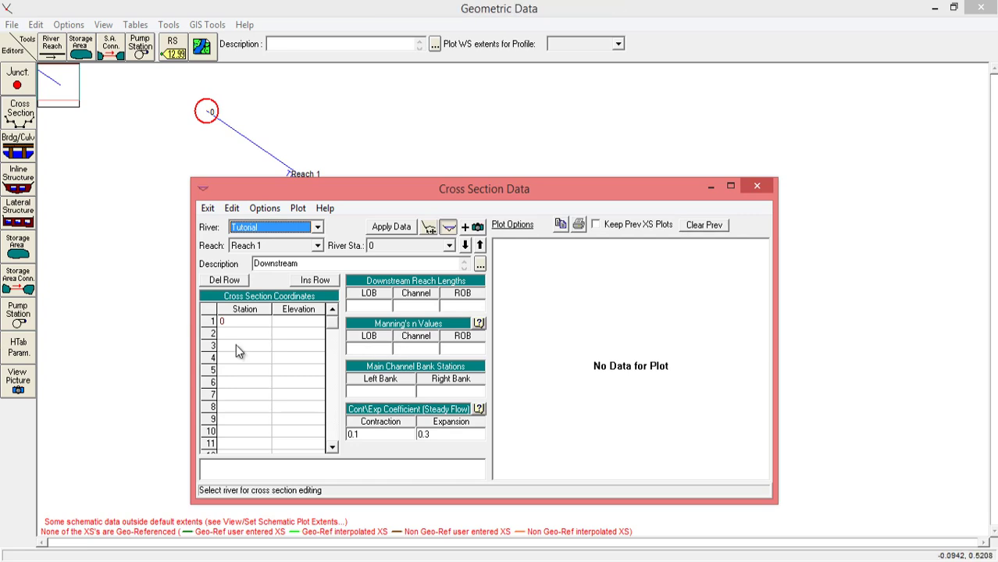
{"action": "left_click", "coordinate": [314, 320]}
{"action": "type", "text": "3"}
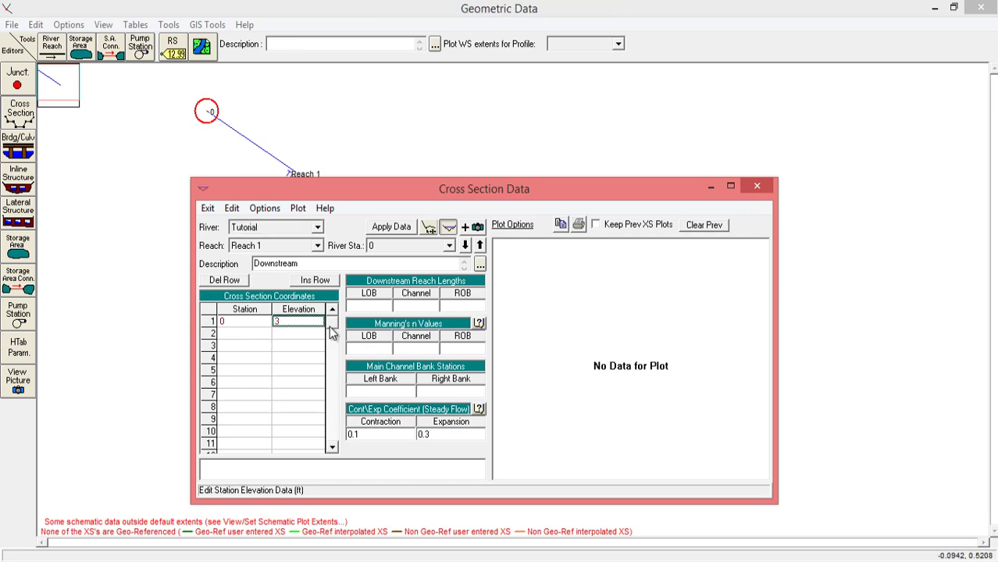
{"action": "left_click", "coordinate": [253, 332]}
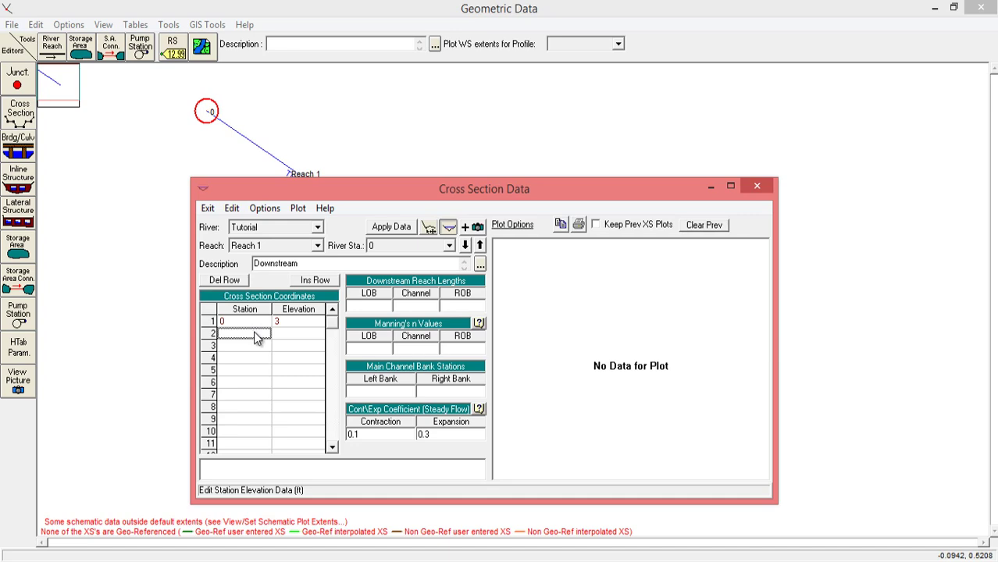
{"action": "type", "text": "0"}
{"action": "key", "text": "Tab"}
{"action": "type", "text": "0"}
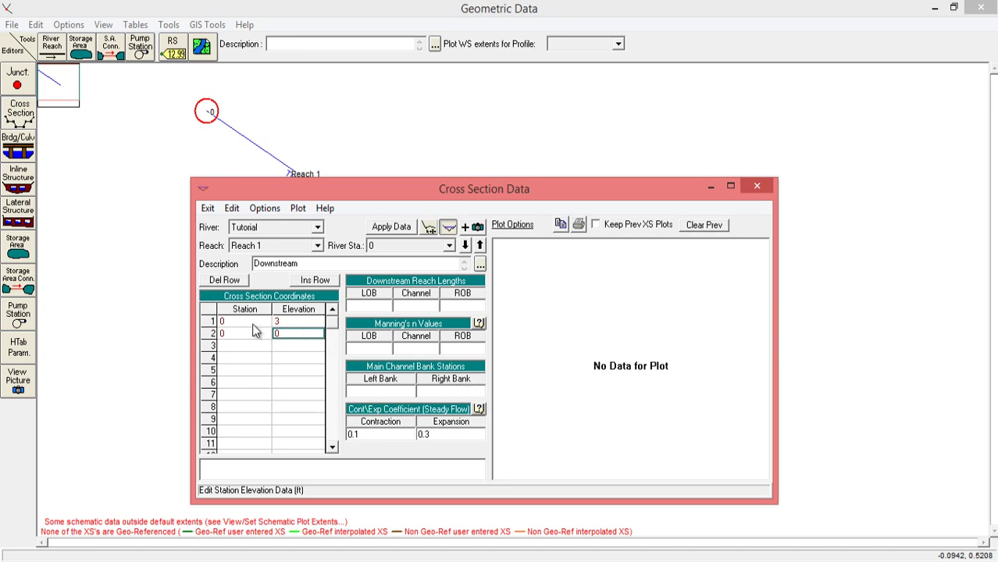
- Enter the third and fourth cross section coordinates: station 5 at elevation 3, and station 5 at elevation 0
{"action": "left_click", "coordinate": [247, 346]}
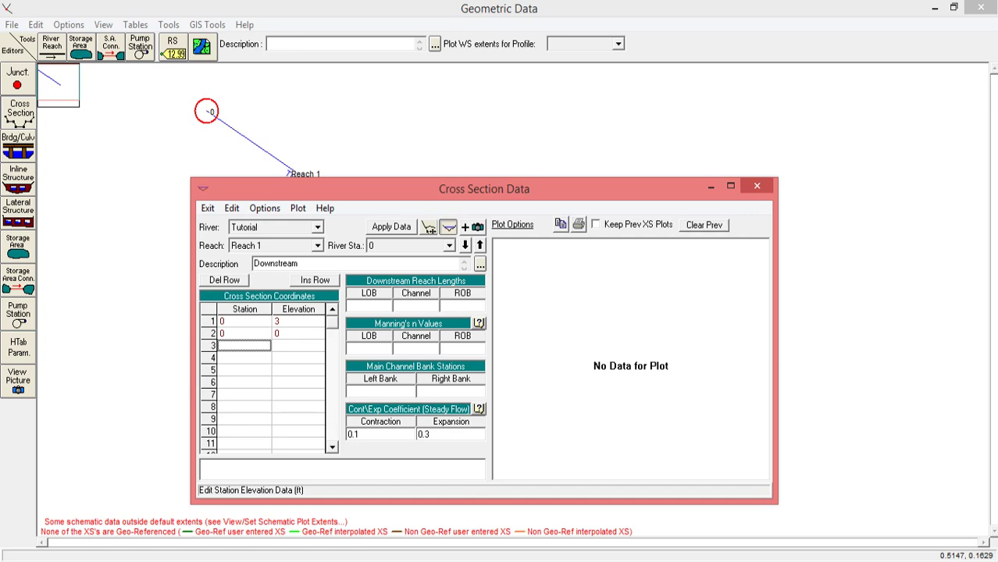
{"action": "type", "text": "5"}
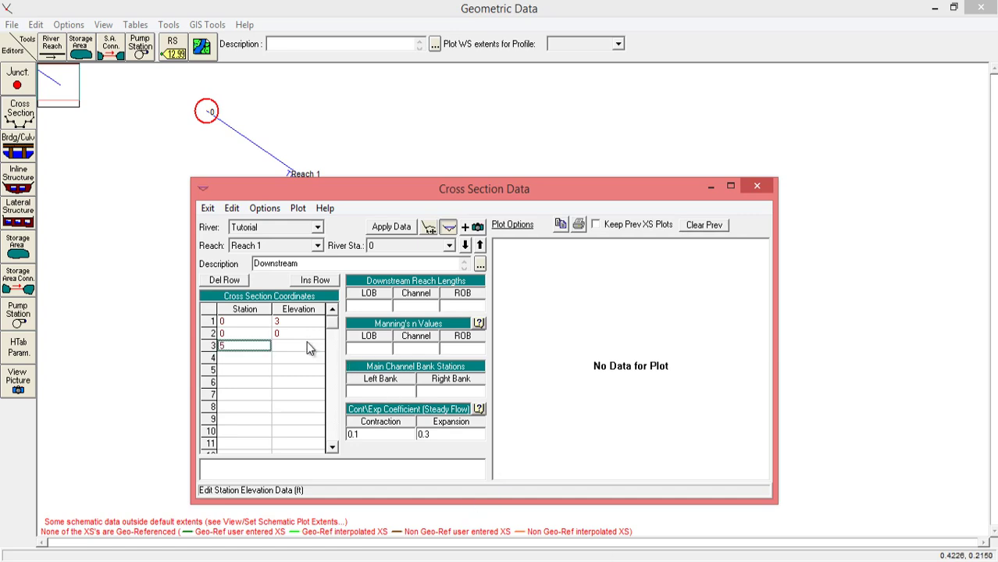
{"action": "left_click", "coordinate": [302, 345]}
{"action": "type", "text": "3"}
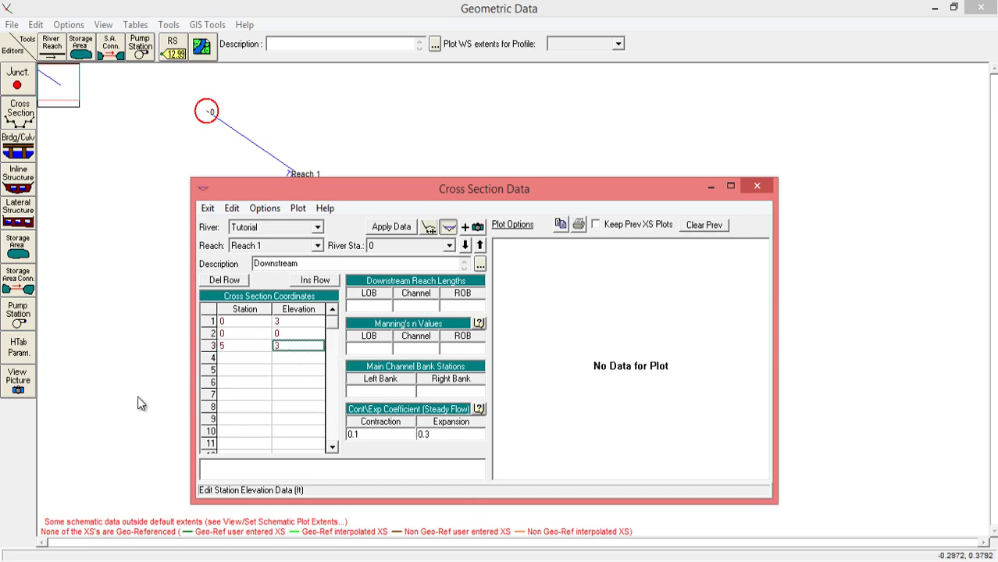
{"action": "left_click", "coordinate": [253, 356]}
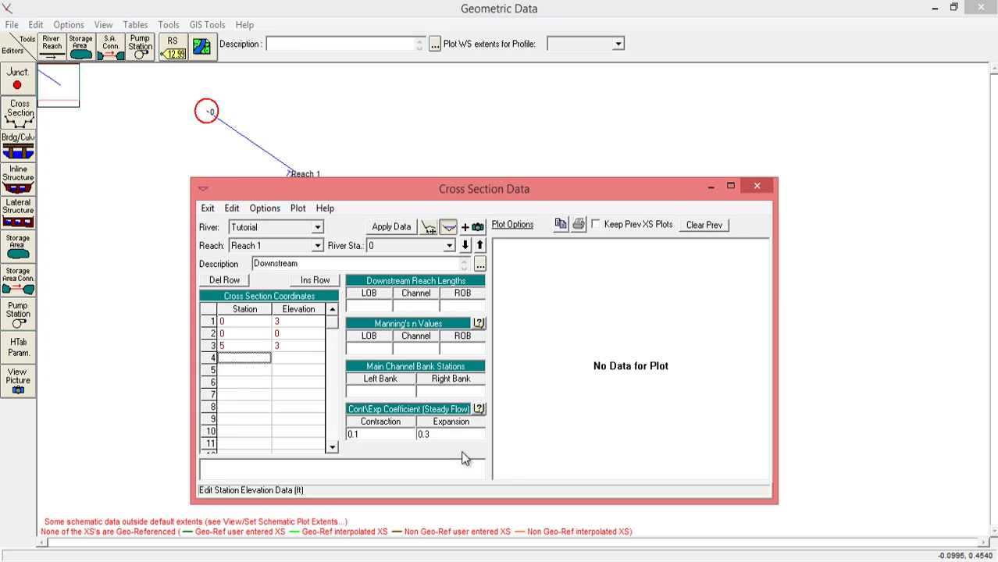
{"action": "type", "text": "5"}
{"action": "left_click", "coordinate": [288, 351]}
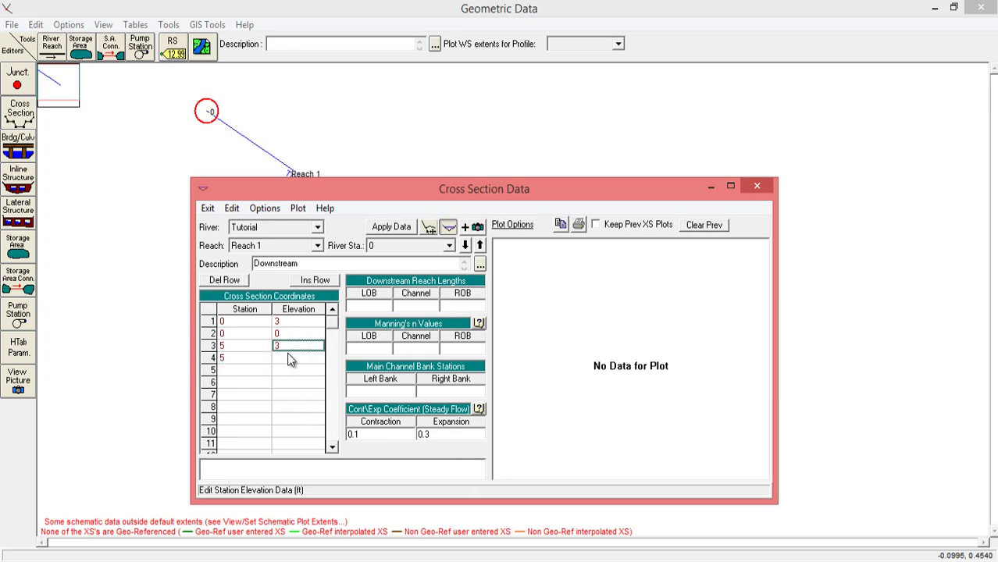
{"action": "left_click", "coordinate": [292, 358]}
{"action": "type", "text": "0"}
- Set Manning's n to 0.015 for the left overbank, channel and right overbank of the downstream cross section
{"action": "left_click", "coordinate": [379, 348]}
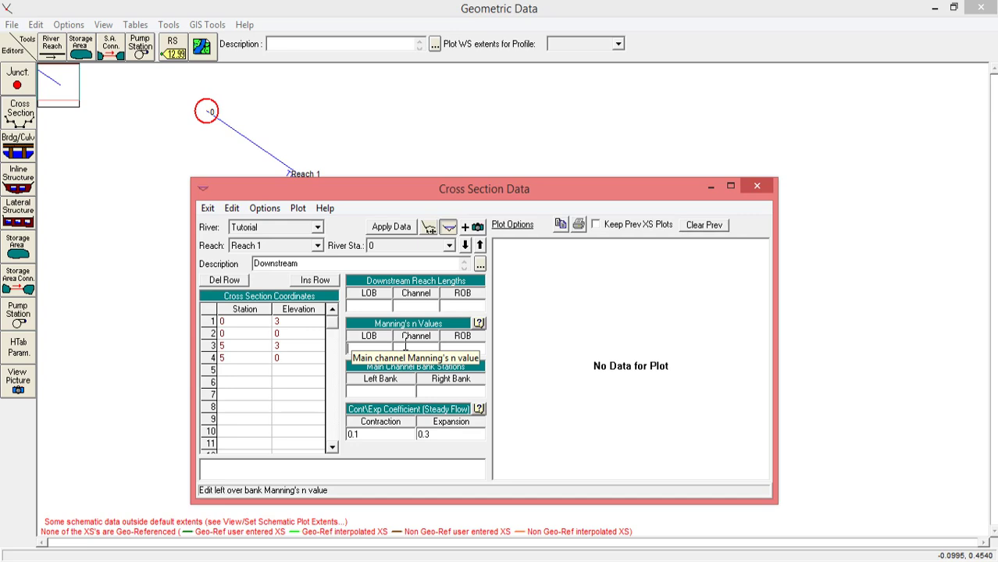
{"action": "type", "text": "0.015"}
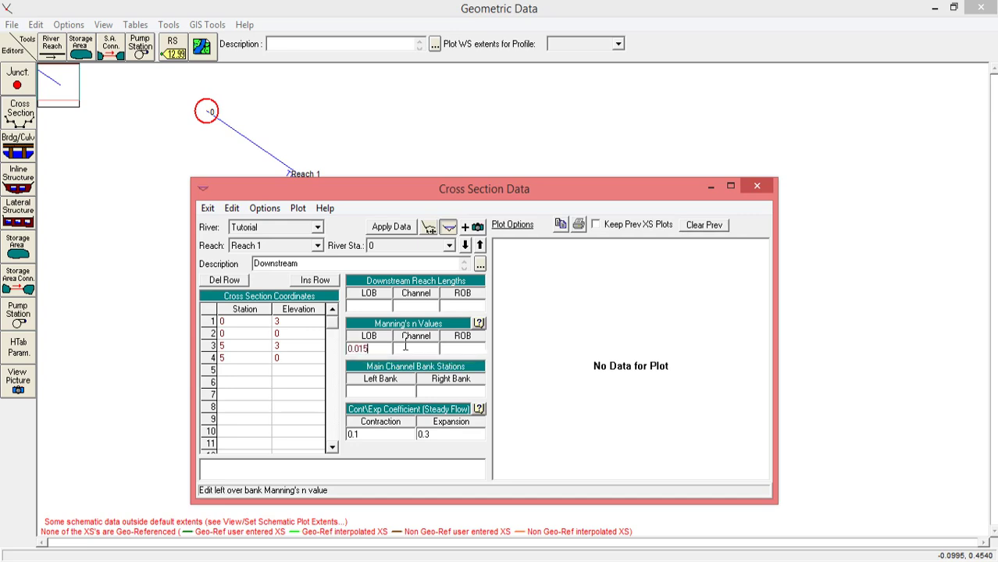
{"action": "left_click", "coordinate": [405, 346]}
{"action": "type", "text": "0.0"}
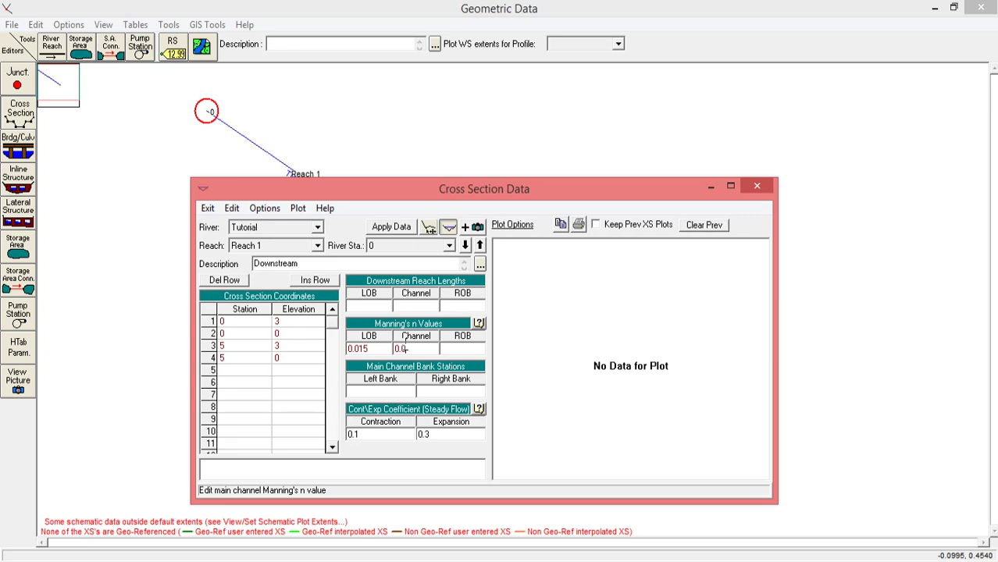
{"action": "type", "text": "15"}
{"action": "key", "text": "Tab"}
{"action": "type", "text": "0.0"}
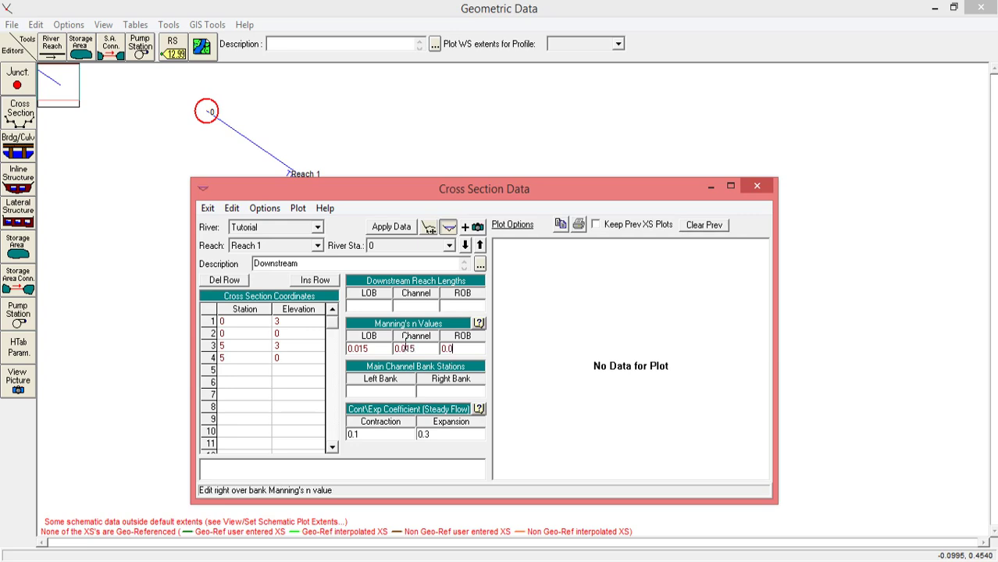
{"action": "type", "text": "15"}
- Set the main channel bank stations to 0 for the left bank and 5 for the right bank
{"action": "left_click", "coordinate": [402, 393]}
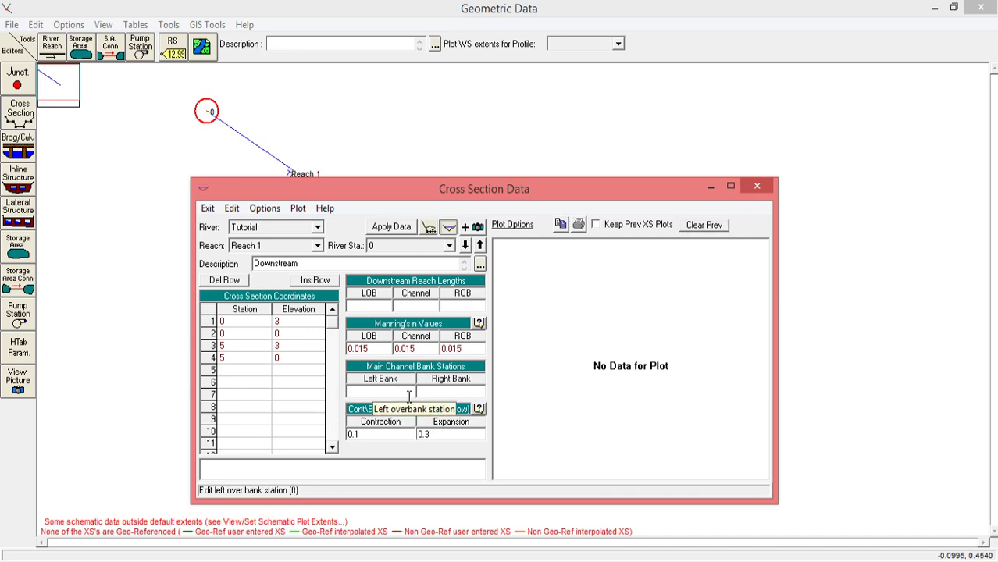
{"action": "type", "text": "0"}
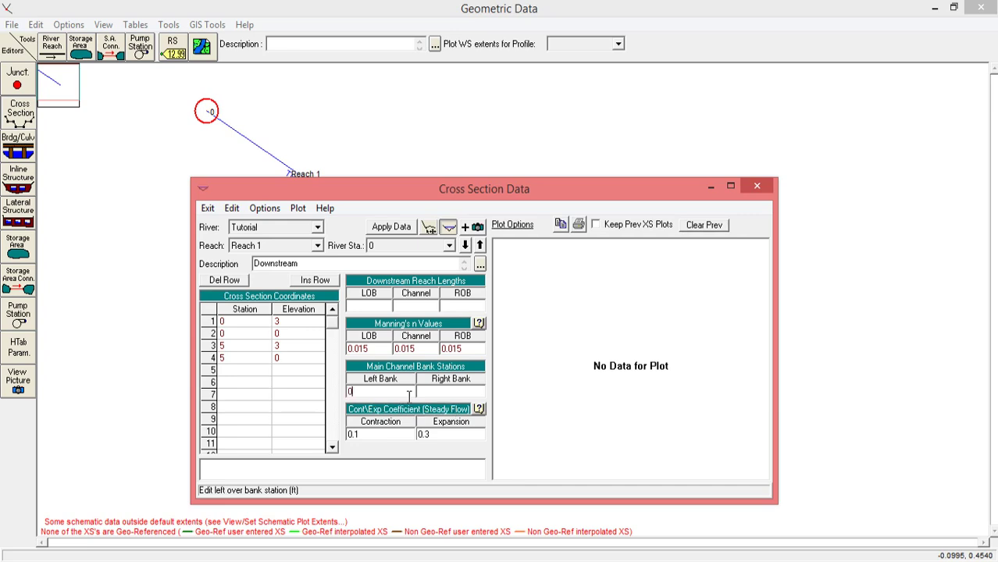
{"action": "left_click", "coordinate": [457, 392]}
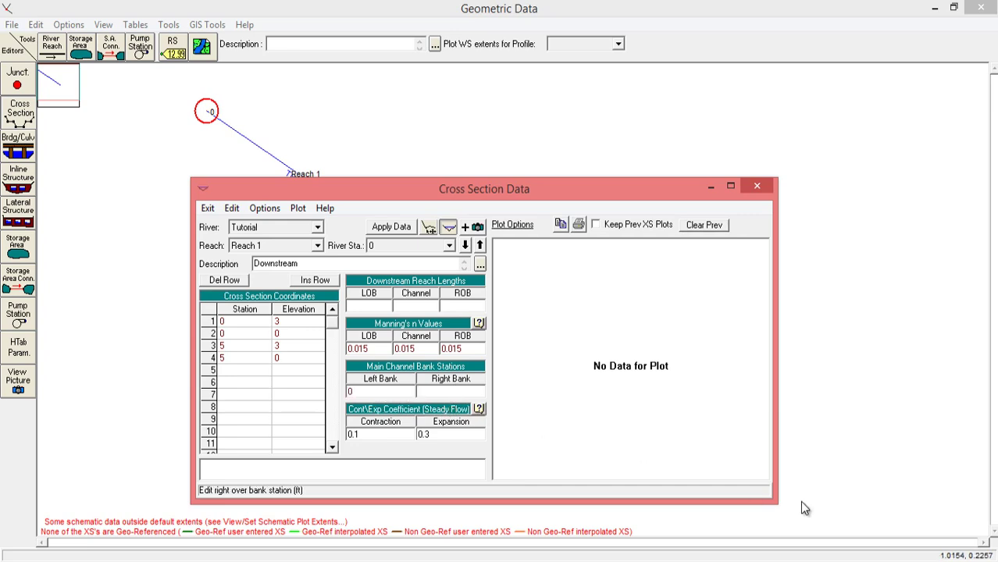
{"action": "type", "text": "5"}
- Set the steady flow contraction and expansion coefficients to 0 and apply the cross section data
{"action": "left_click", "coordinate": [473, 435]}
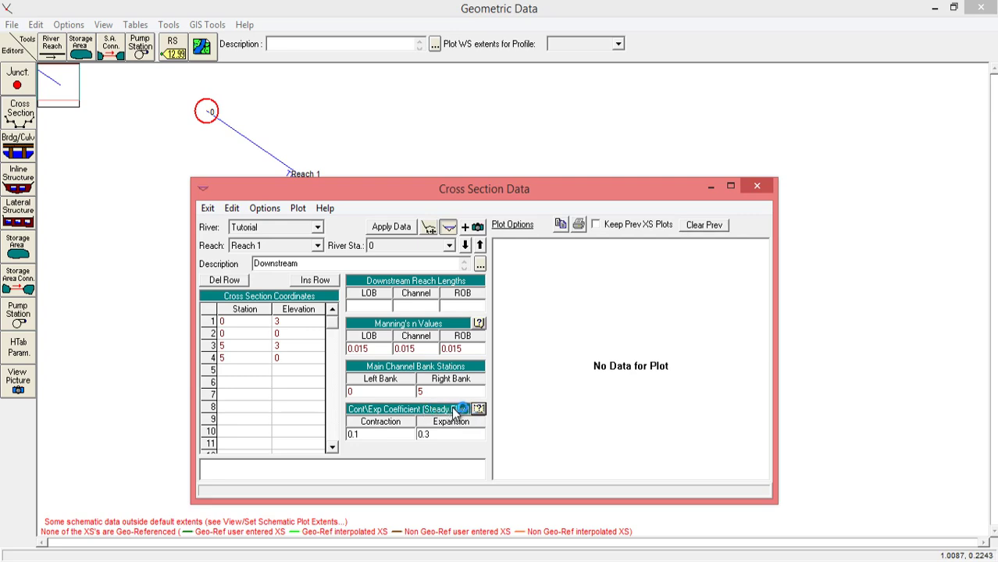
{"action": "left_click", "coordinate": [406, 437]}
{"action": "key", "text": "F1"}
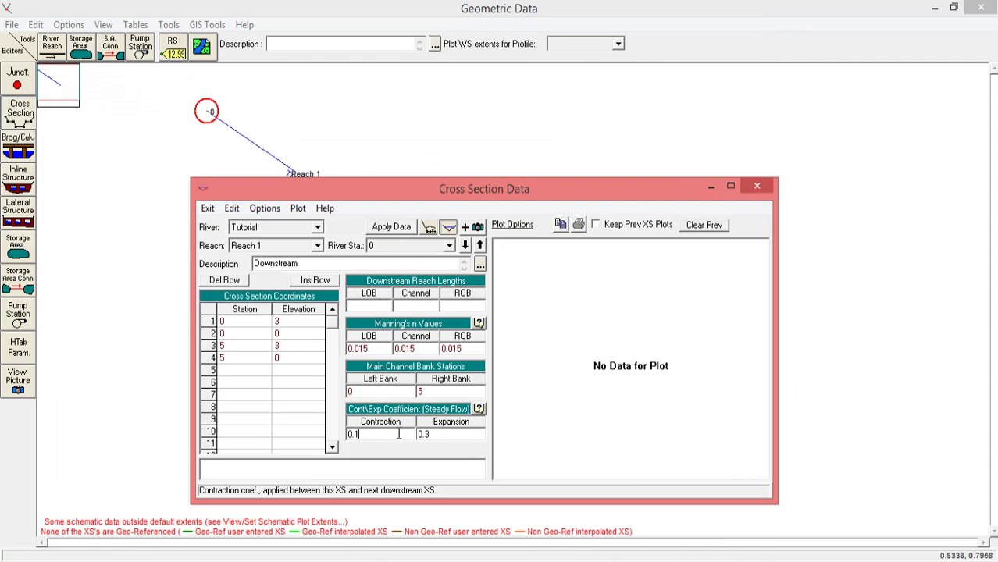
{"action": "left_click", "coordinate": [353, 435]}
{"action": "type", "text": "0"}
{"action": "left_click", "coordinate": [416, 433]}
{"action": "type", "text": "0"}
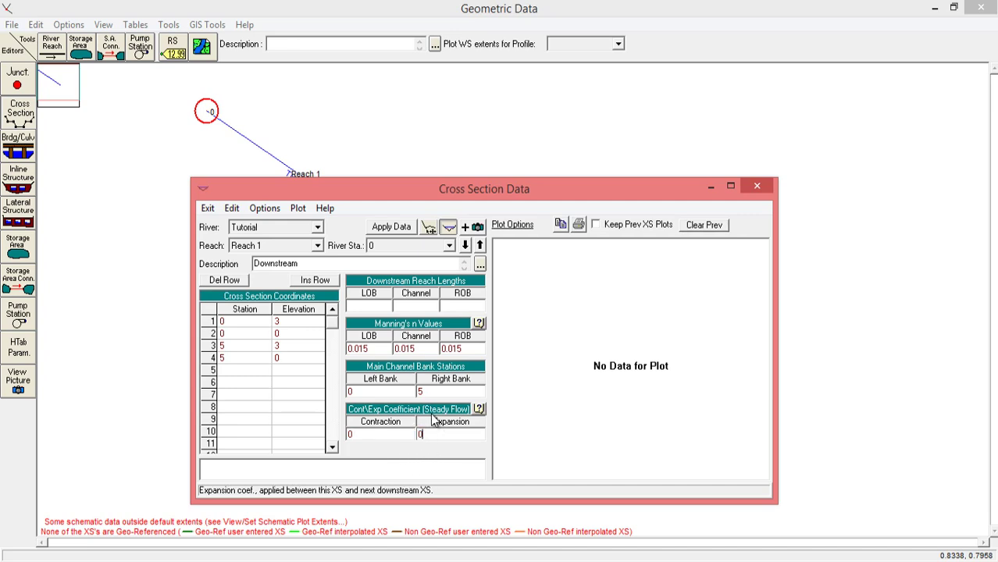
{"action": "key", "text": "Return"}
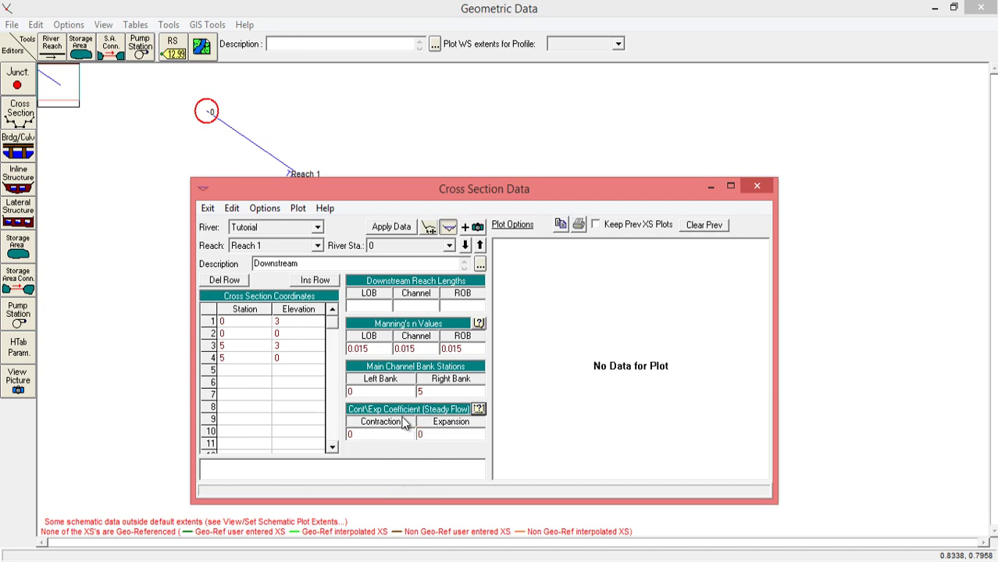
{"action": "left_click", "coordinate": [395, 228]}
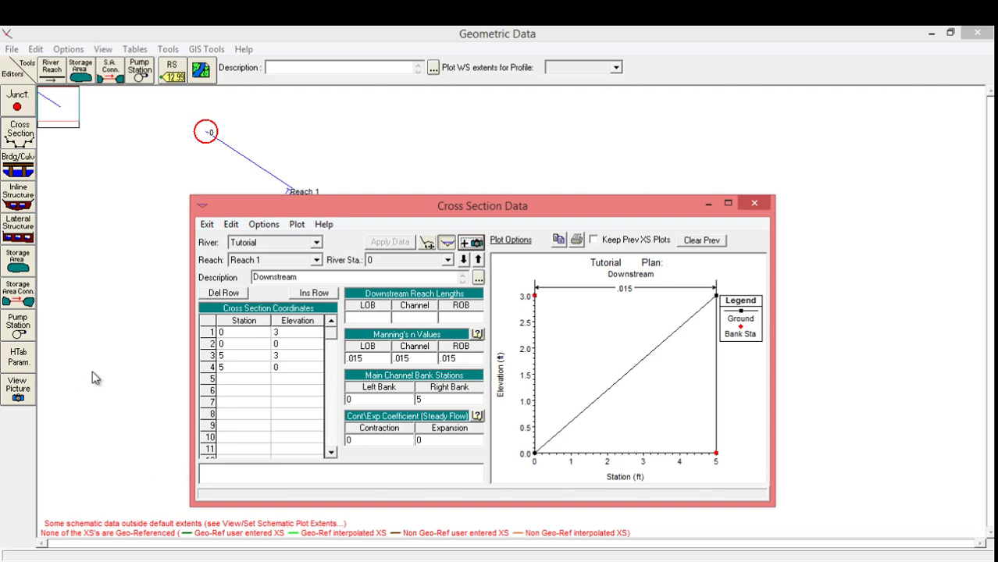
- Correct the elevations at station 5 to 0 for the third point and 3 for the fourth, and apply the data
{"action": "left_click", "coordinate": [290, 355]}
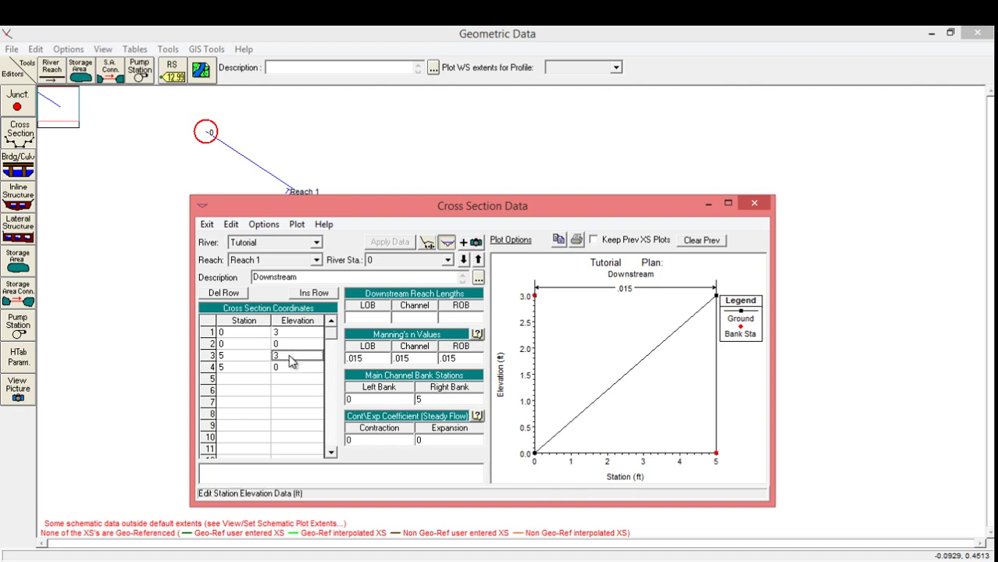
{"action": "key", "text": "BackSpace"}
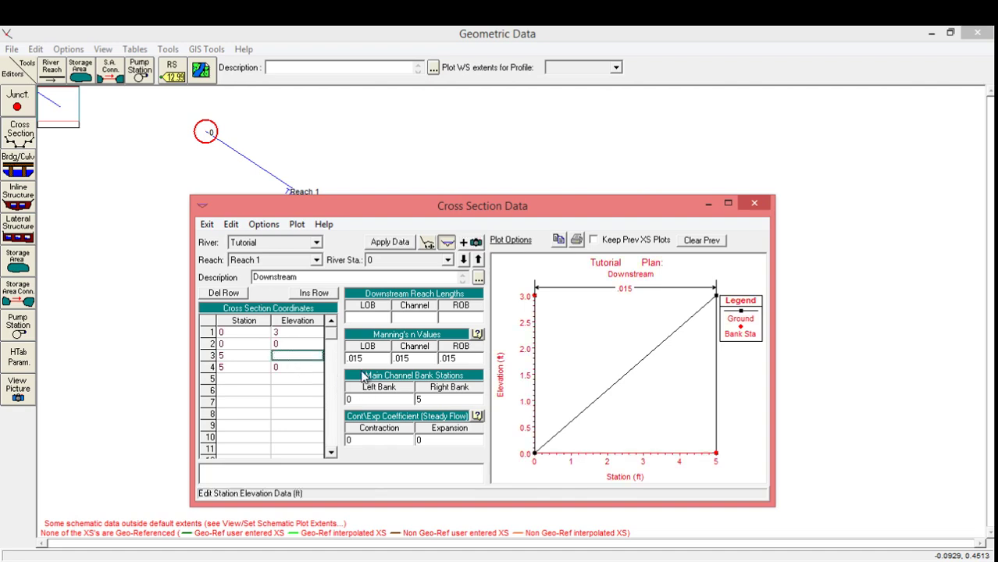
{"action": "type", "text": "0"}
{"action": "key", "text": "Return"}
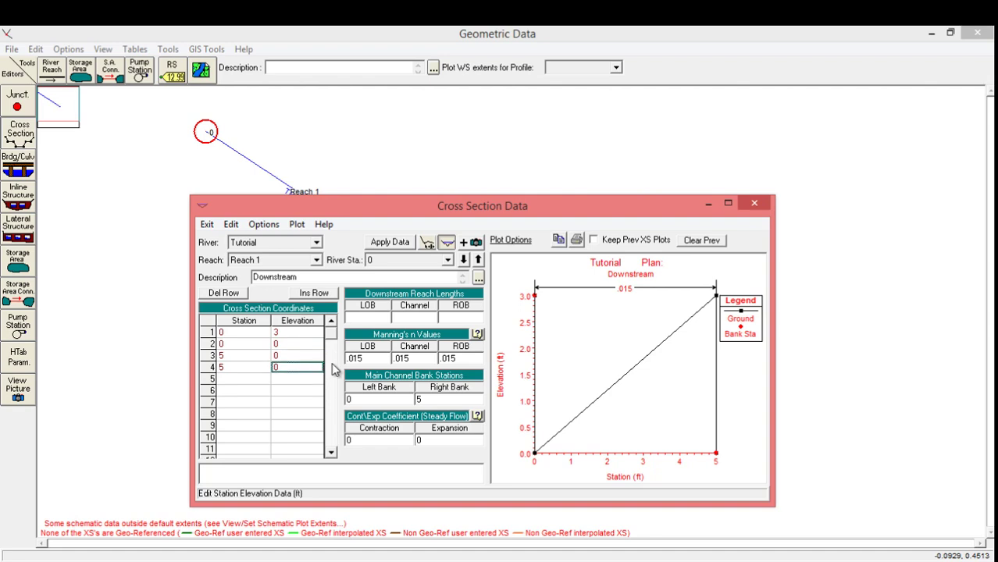
{"action": "key", "text": "BackSpace"}
{"action": "type", "text": "3"}
{"action": "left_click", "coordinate": [412, 245]}
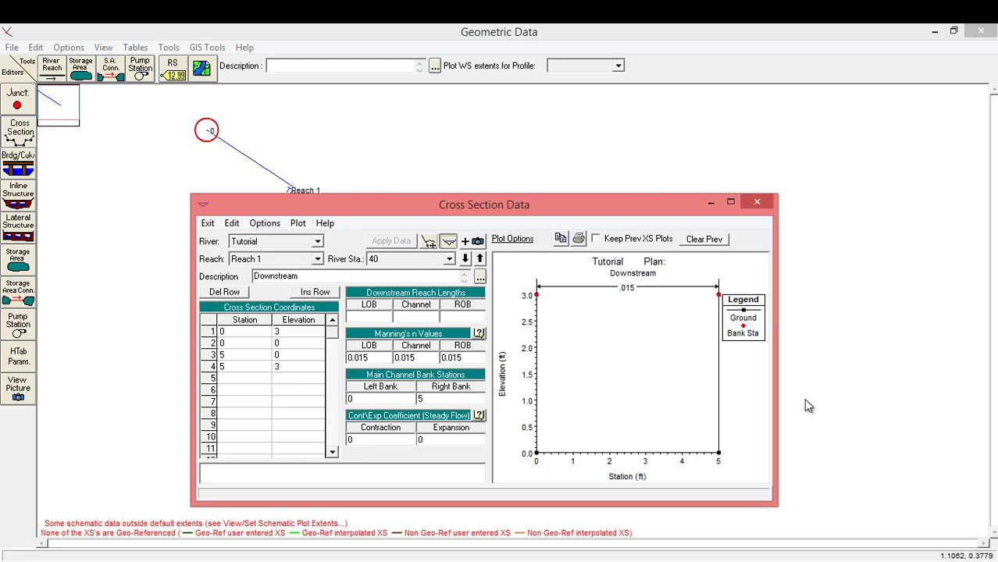
- Copy the current cross section to river station 40 in Reach 1, overwriting the existing one
{"action": "left_click", "coordinate": [266, 224]}
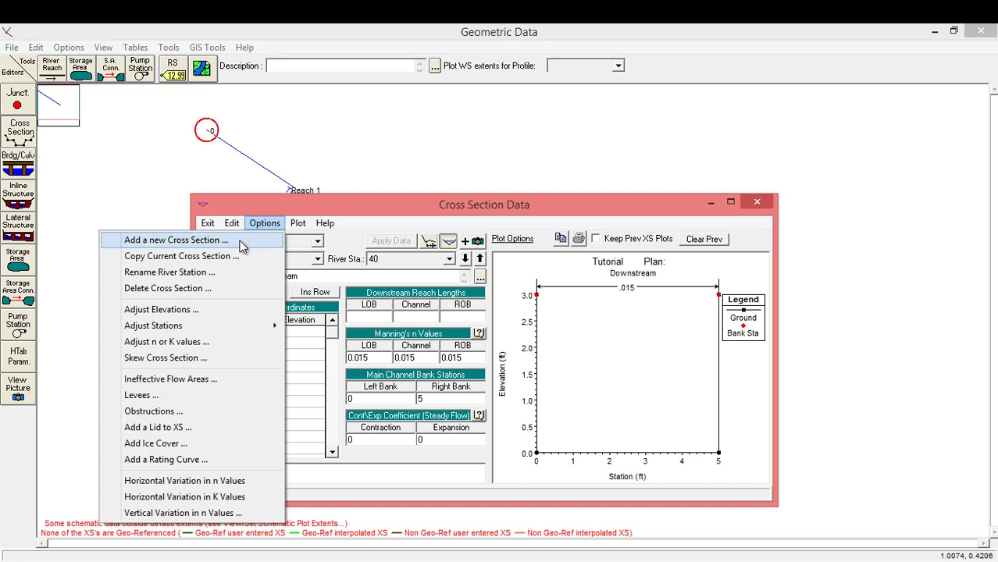
{"action": "left_click", "coordinate": [473, 217]}
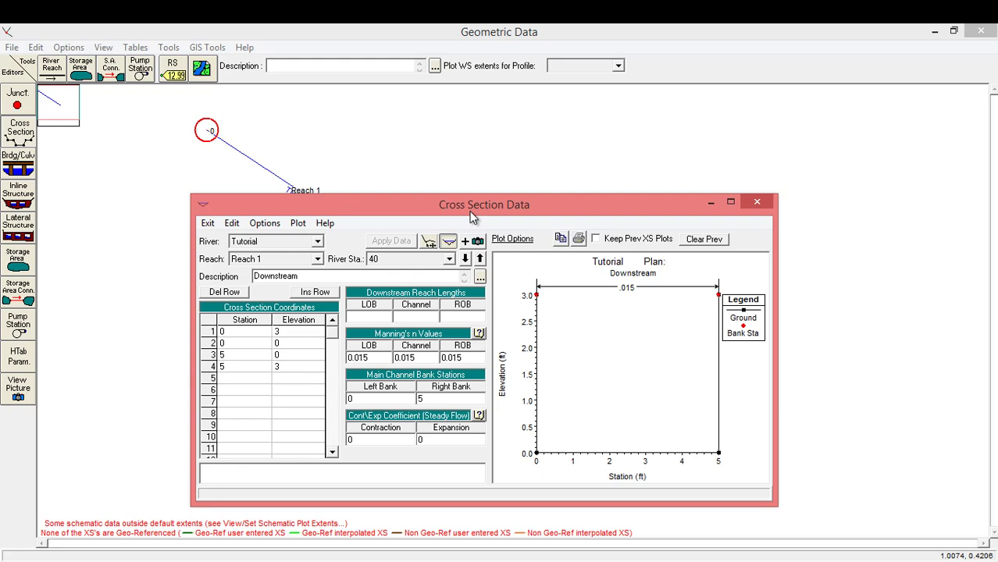
{"action": "left_click", "coordinate": [265, 223]}
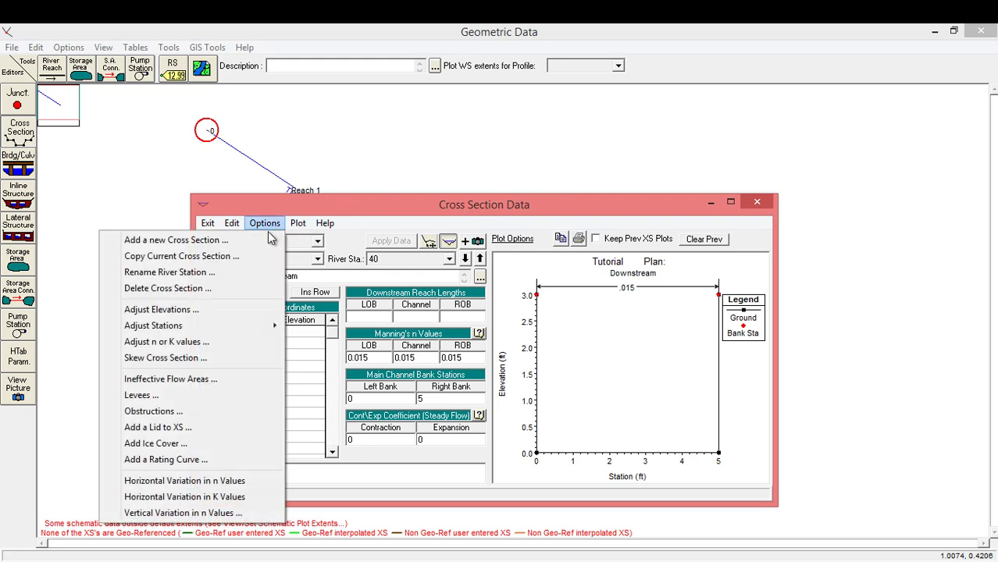
{"action": "left_click", "coordinate": [251, 258]}
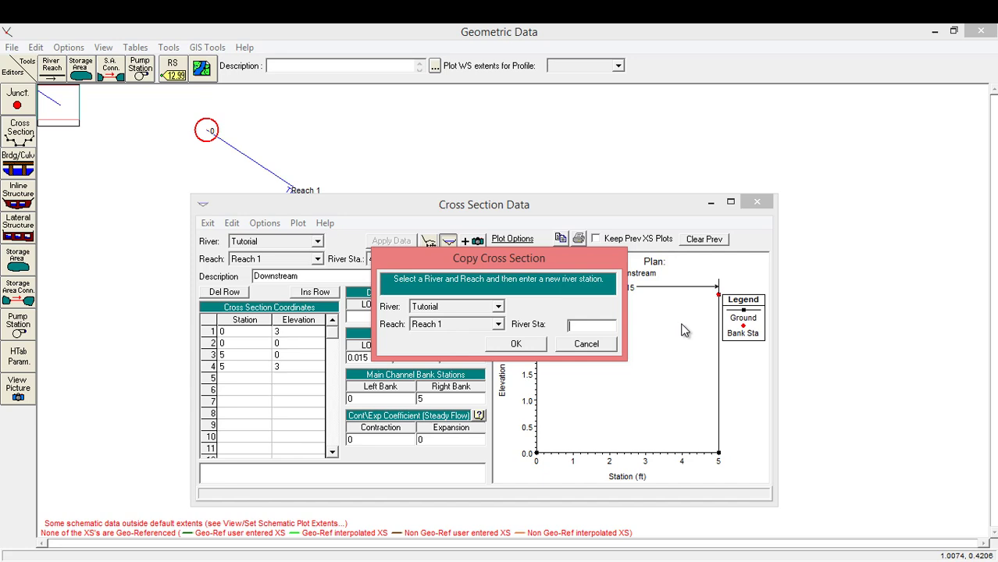
{"action": "type", "text": "40"}
{"action": "left_click", "coordinate": [521, 346]}
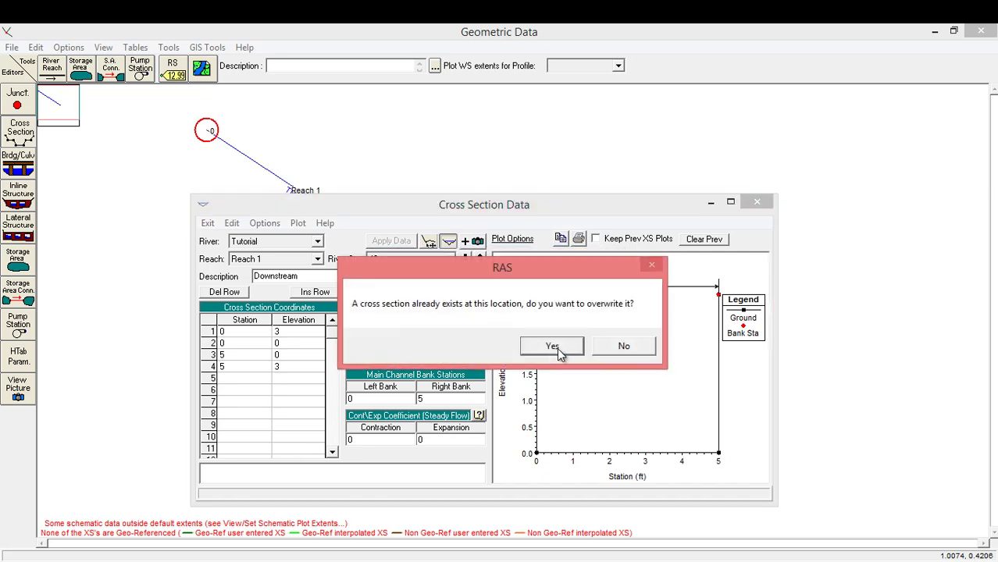
{"action": "left_click", "coordinate": [575, 347]}
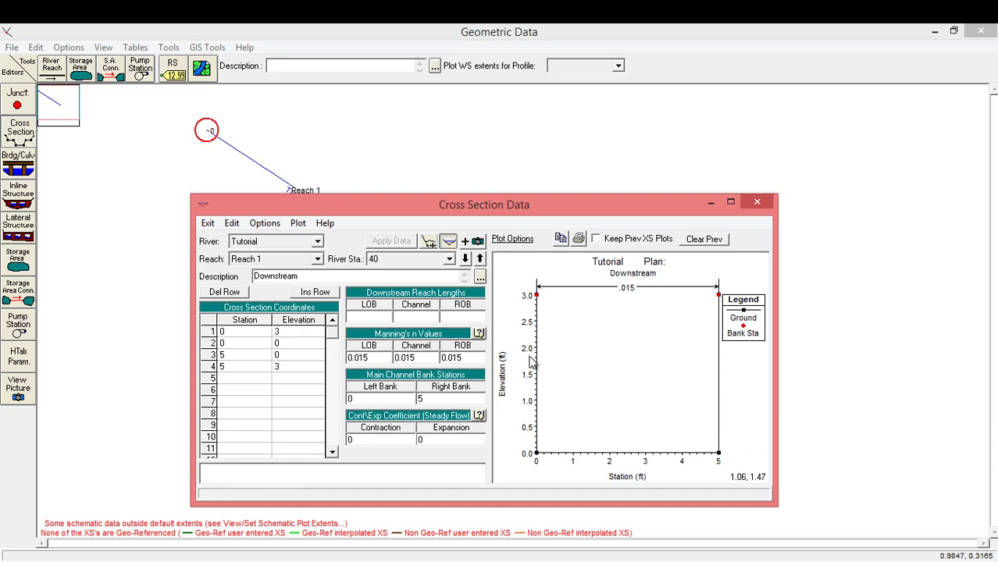
- Change the description of the cross section at river station 40 to Upstream End and apply it
{"action": "left_click", "coordinate": [464, 260]}
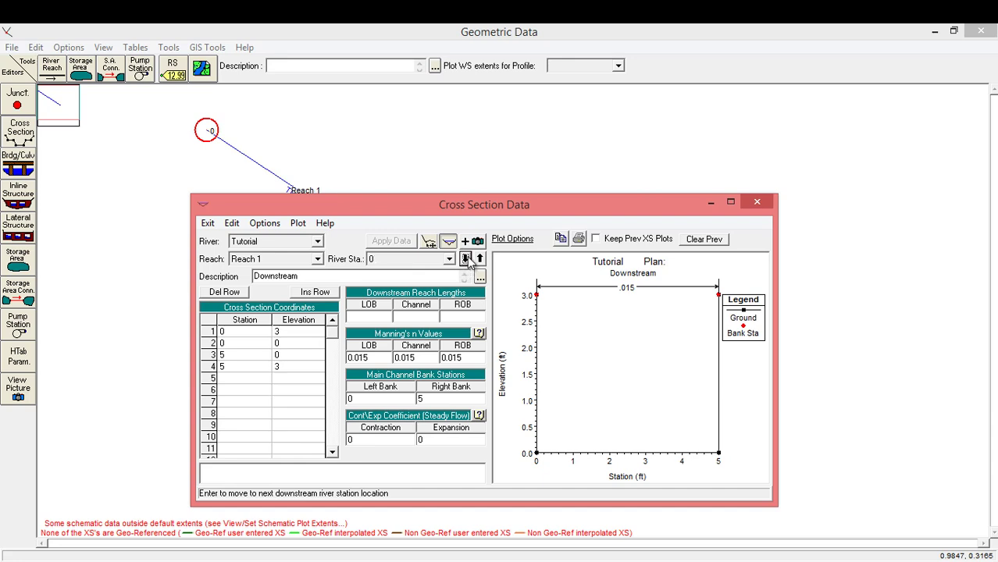
{"action": "left_click", "coordinate": [465, 260]}
{"action": "left_click_drag", "start_coordinate": [329, 273], "coordinate": [258, 276]}
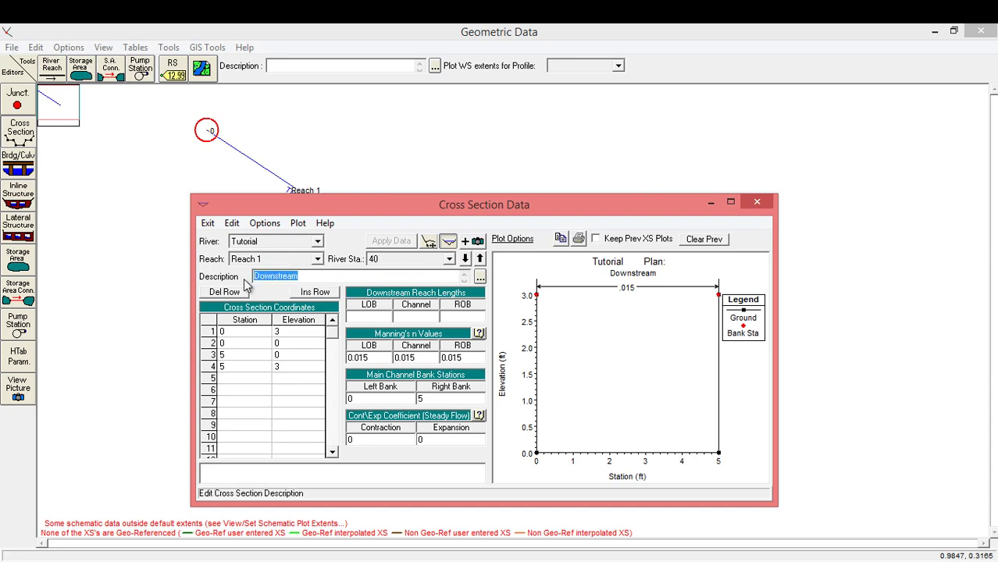
{"action": "type", "text": "Up"}
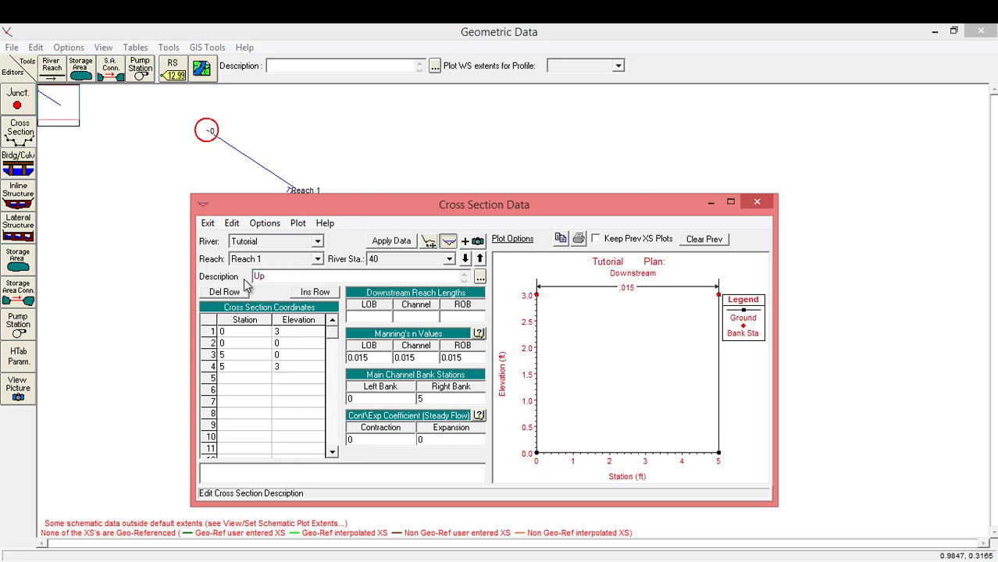
{"action": "type", "text": "stream End"}
{"action": "left_click", "coordinate": [390, 242]}
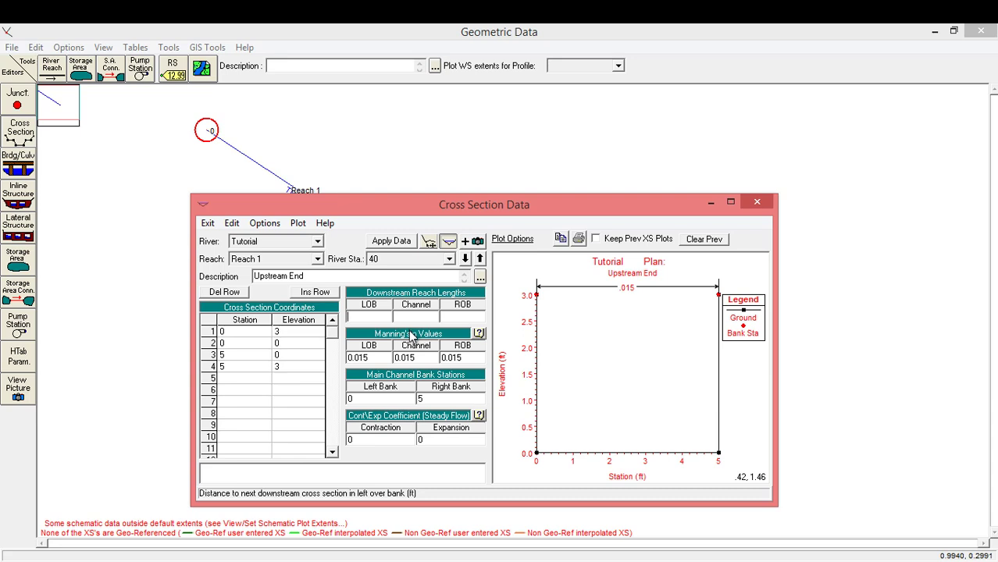
- Set the downstream reach lengths of station 40 to 40 for LOB, channel and ROB, apply the data and close the cross section editor
{"action": "type", "text": "40"}
{"action": "key", "text": "Tab"}
{"action": "type", "text": "40"}
{"action": "key", "text": "Tab"}
{"action": "type", "text": "40"}
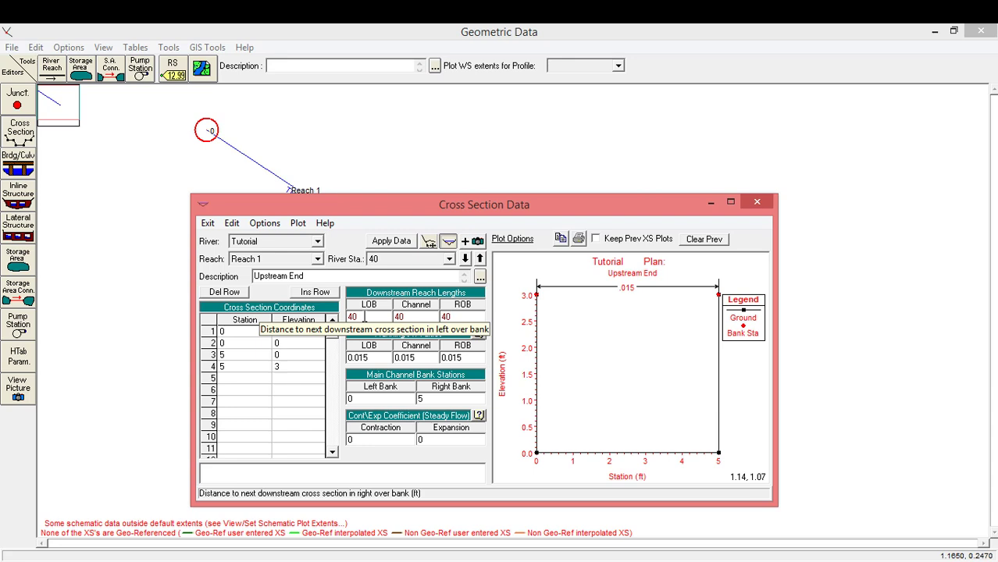
{"action": "left_click", "coordinate": [406, 242]}
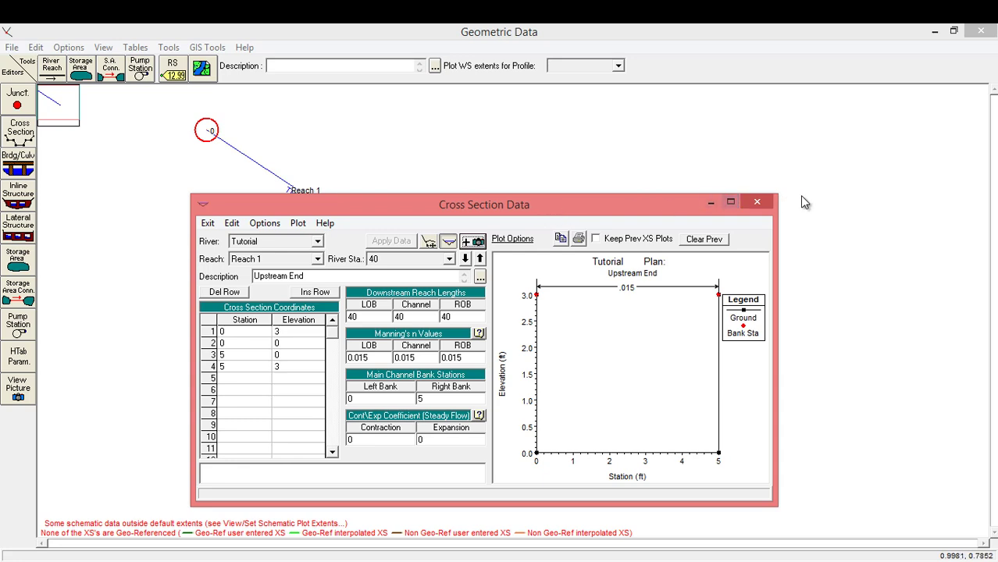
{"action": "left_click", "coordinate": [755, 203]}
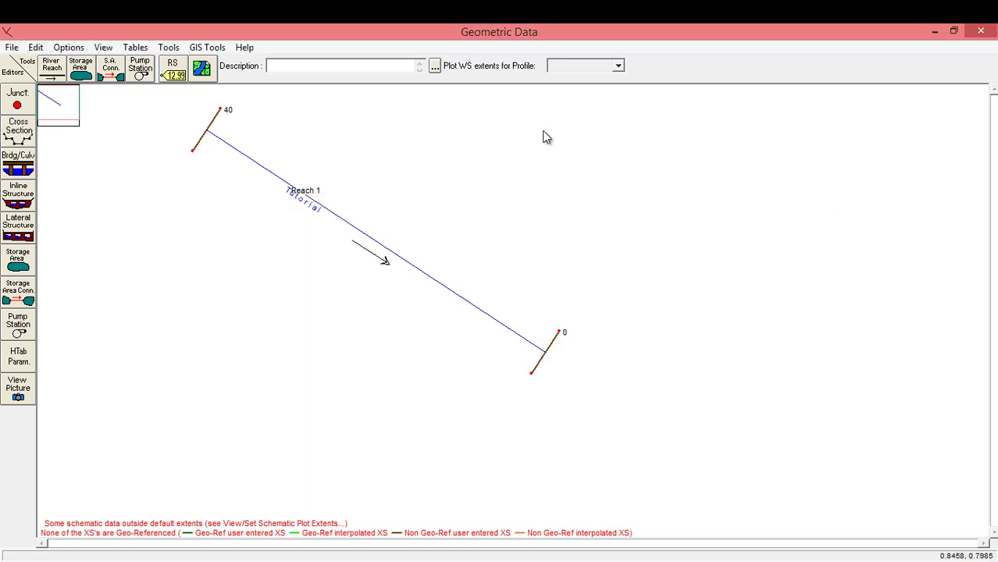
- Interpolate new cross sections between river stations 40 and 0 with a maximum distance of 5 ft
{"action": "left_click", "coordinate": [175, 52]}
{"action": "mouse_move", "coordinate": [172, 67]}
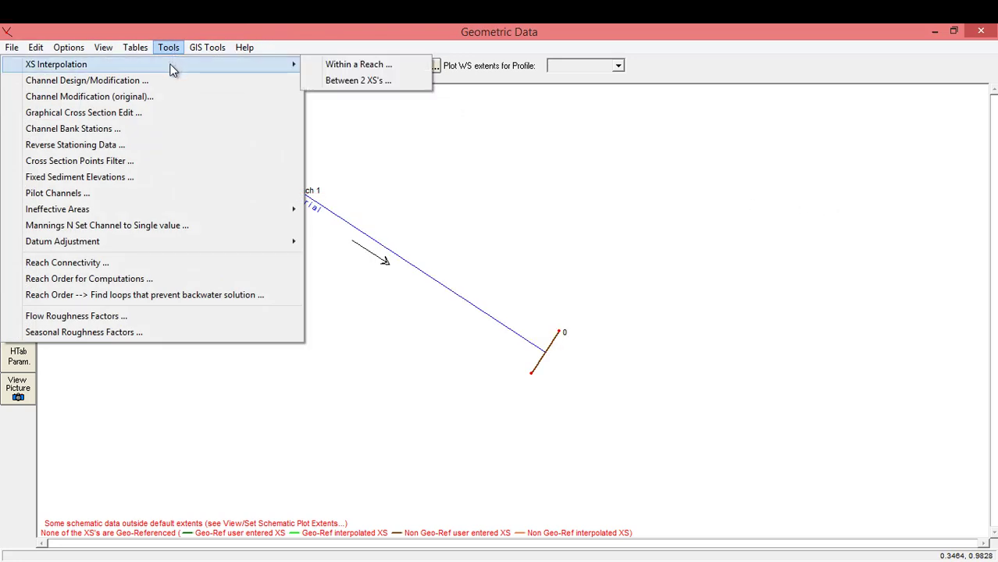
{"action": "left_click", "coordinate": [357, 80]}
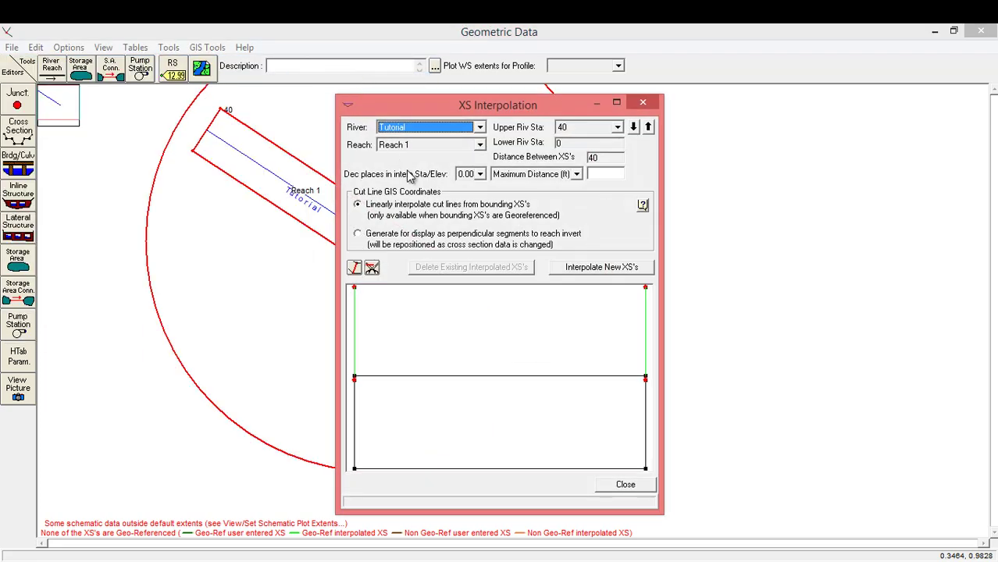
{"action": "left_click", "coordinate": [615, 174]}
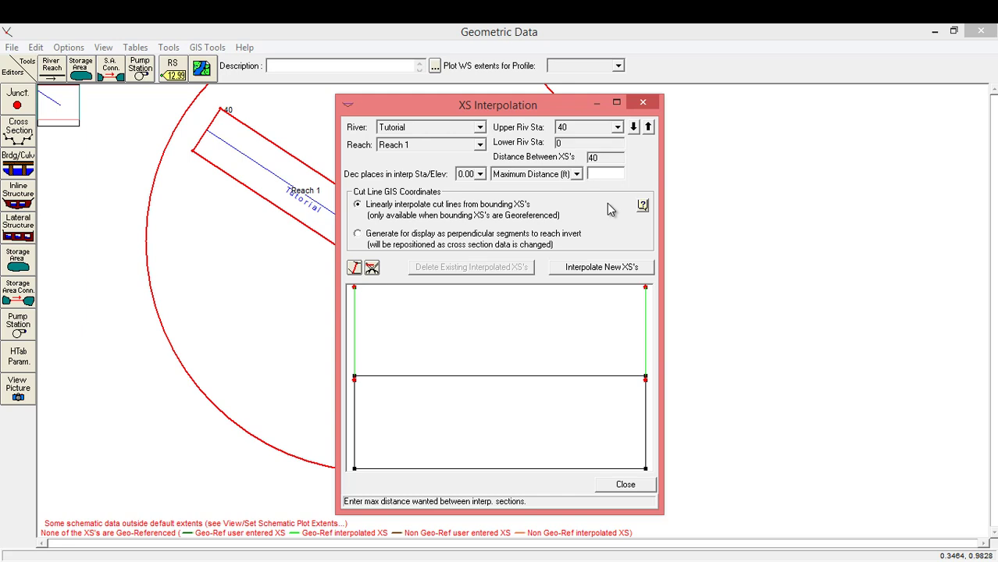
{"action": "type", "text": "5"}
{"action": "left_click", "coordinate": [601, 270]}
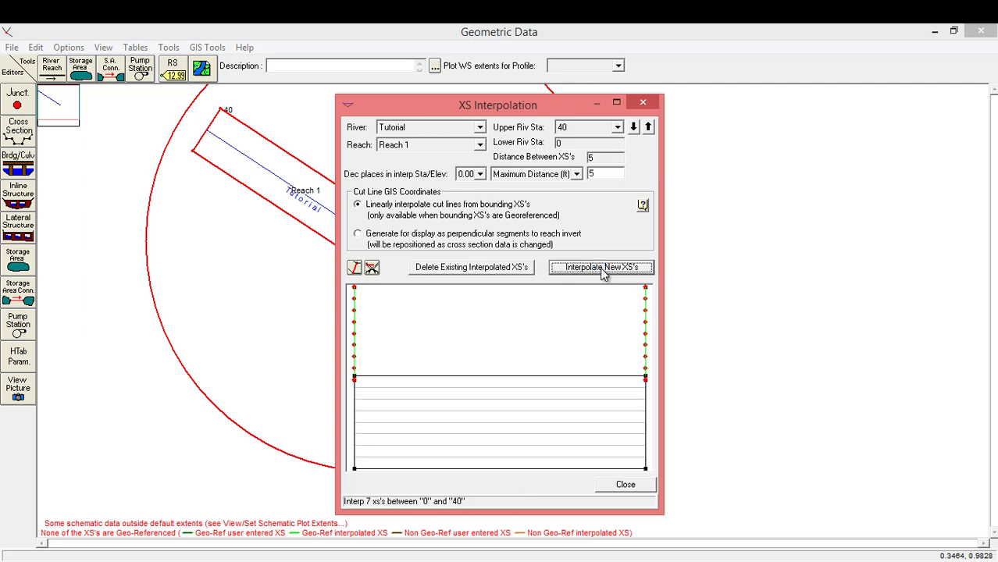
{"action": "left_click", "coordinate": [632, 489]}
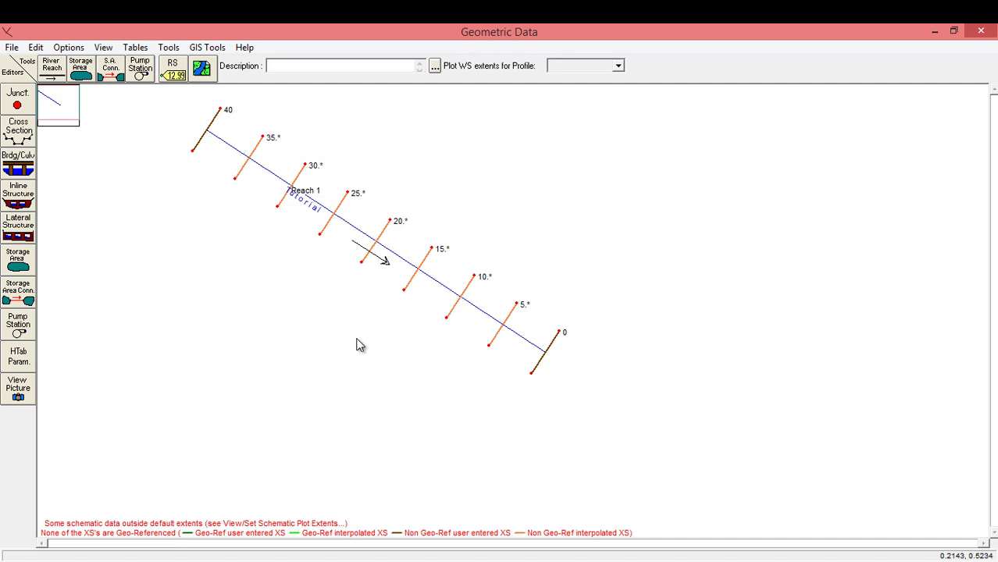
- Look through the interpolated cross sections between stations 35 and 15 in the cross section editor, and close the geometry windows
{"action": "right_click", "coordinate": [344, 207]}
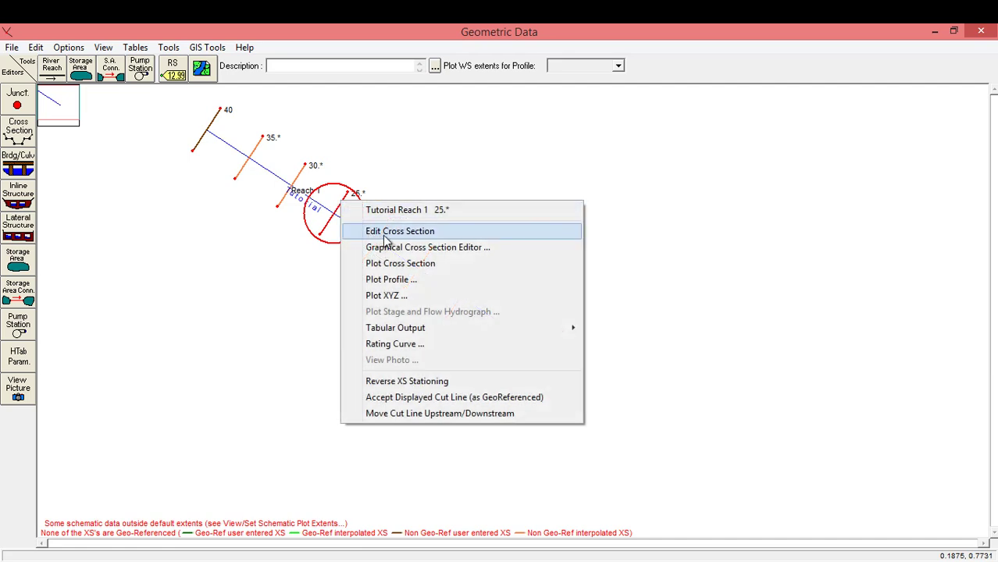
{"action": "left_click", "coordinate": [397, 234]}
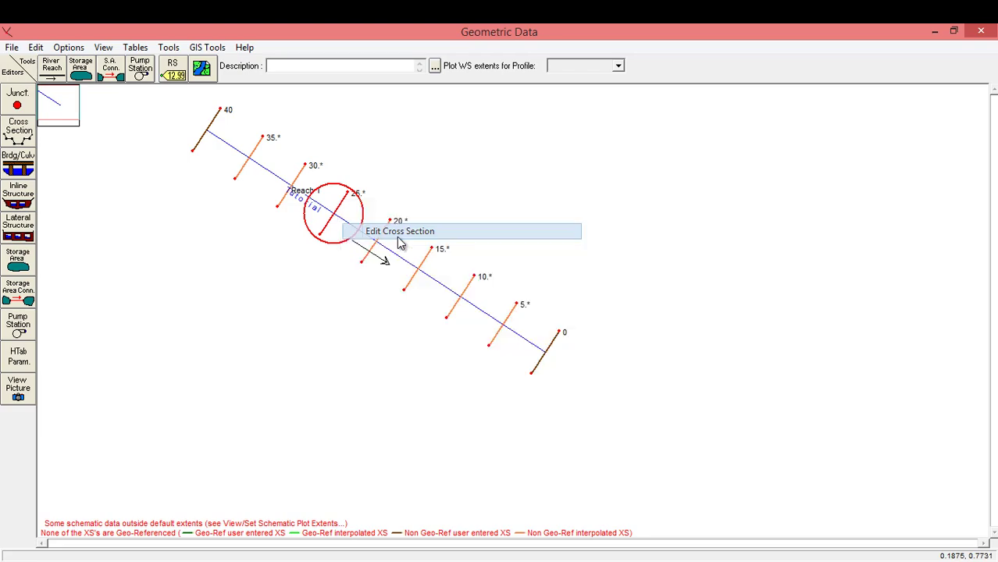
{"action": "left_click_drag", "start_coordinate": [475, 209], "coordinate": [724, 139]}
{"action": "left_click", "coordinate": [705, 184]}
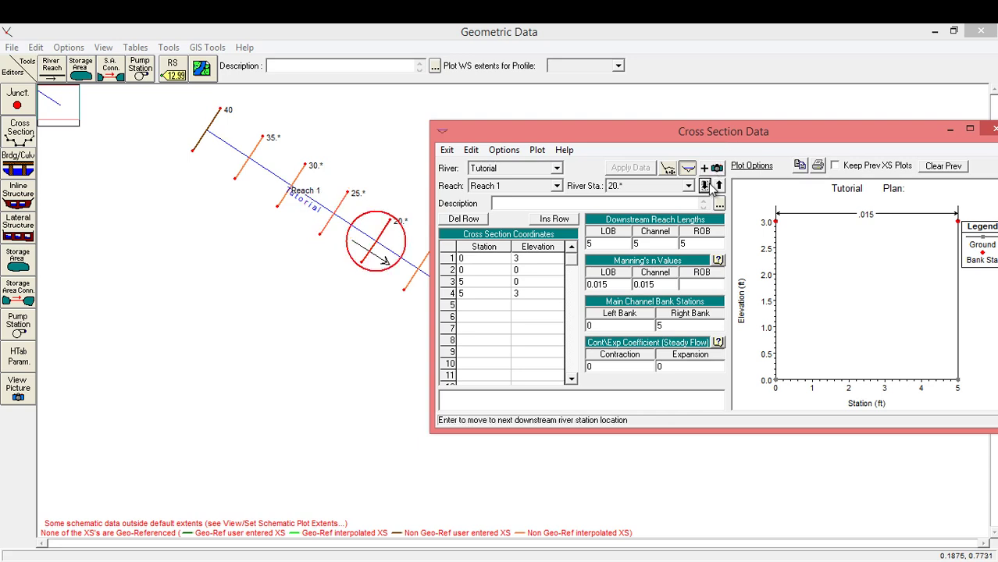
{"action": "left_click", "coordinate": [718, 185]}
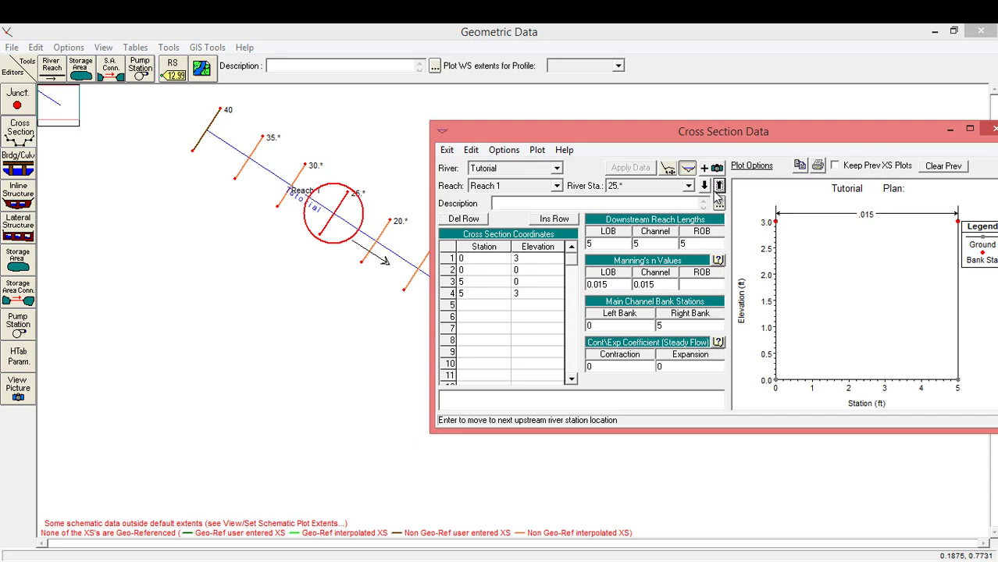
{"action": "left_click", "coordinate": [719, 186]}
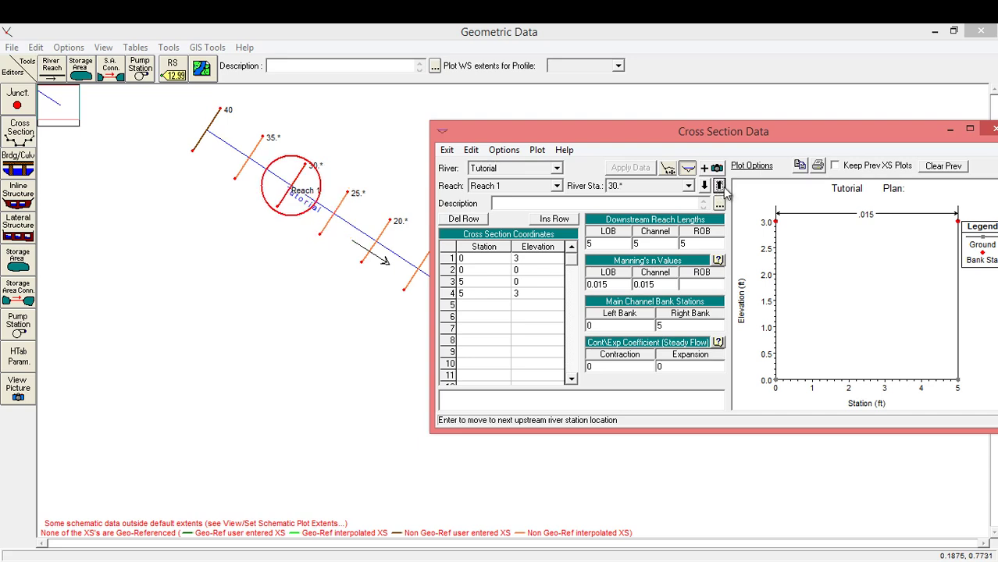
{"action": "left_click", "coordinate": [720, 186]}
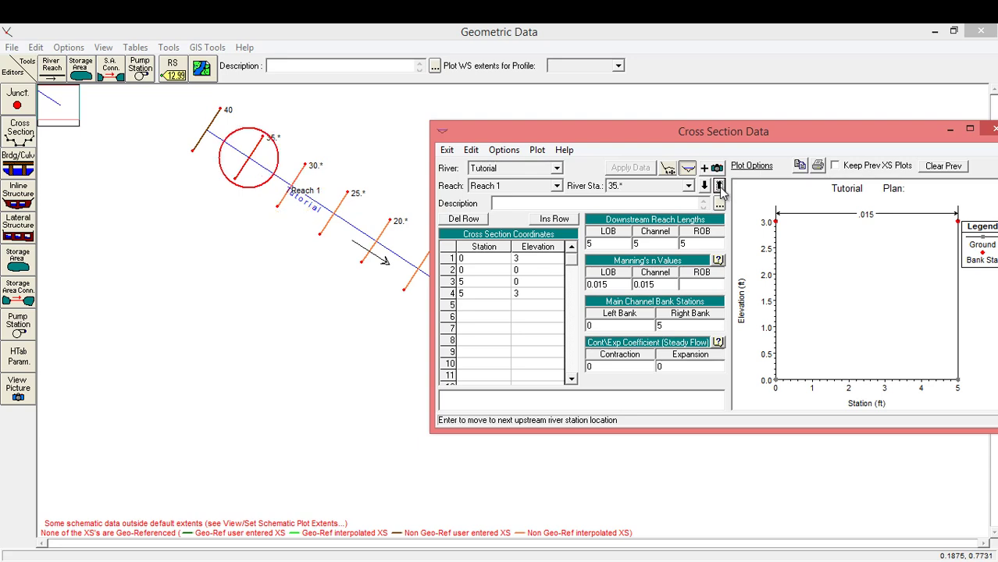
{"action": "left_click", "coordinate": [705, 186]}
{"action": "left_click", "coordinate": [705, 187]}
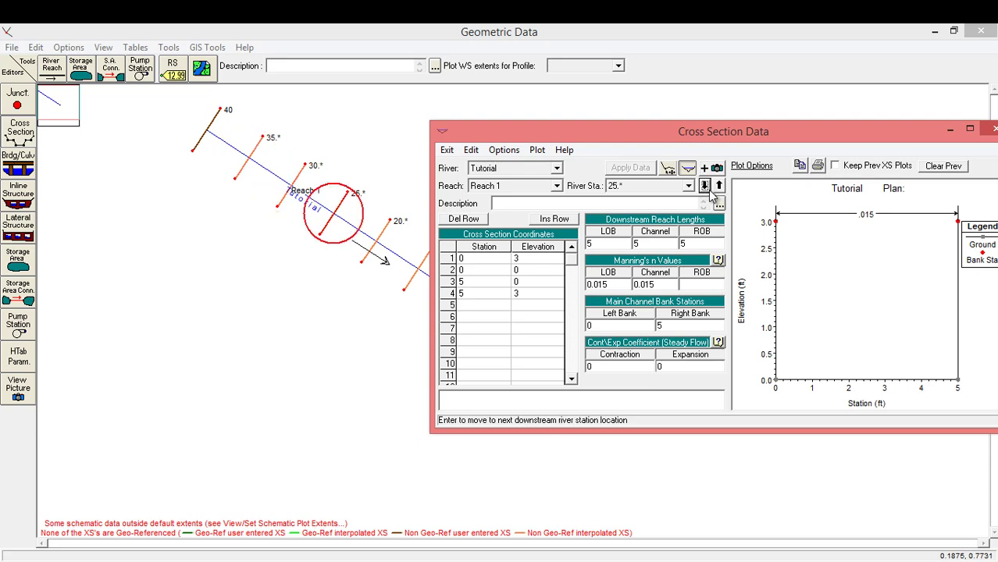
{"action": "left_click", "coordinate": [707, 189]}
{"action": "left_click", "coordinate": [707, 189]}
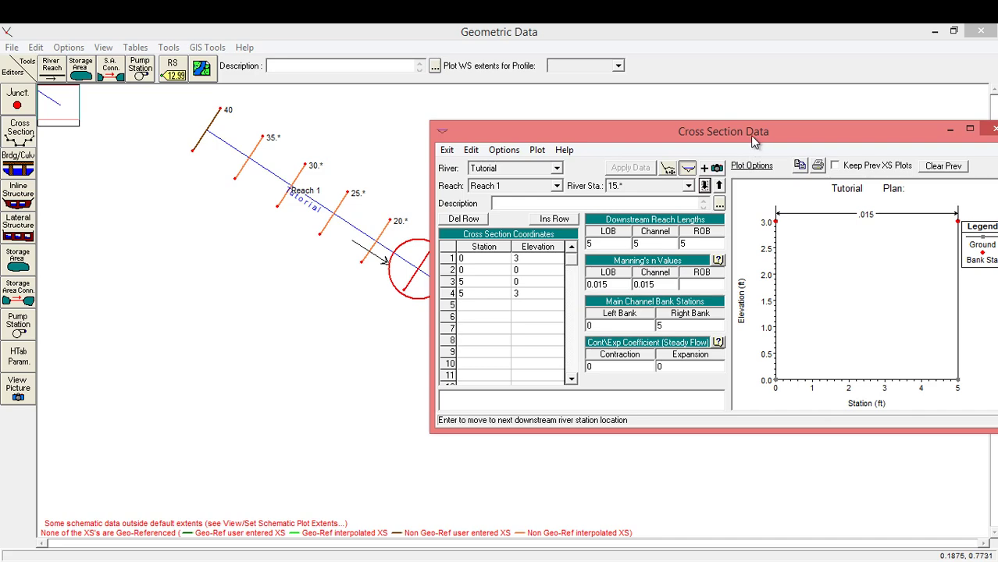
{"action": "left_click_drag", "start_coordinate": [752, 139], "coordinate": [578, 169]}
{"action": "left_click", "coordinate": [768, 167]}
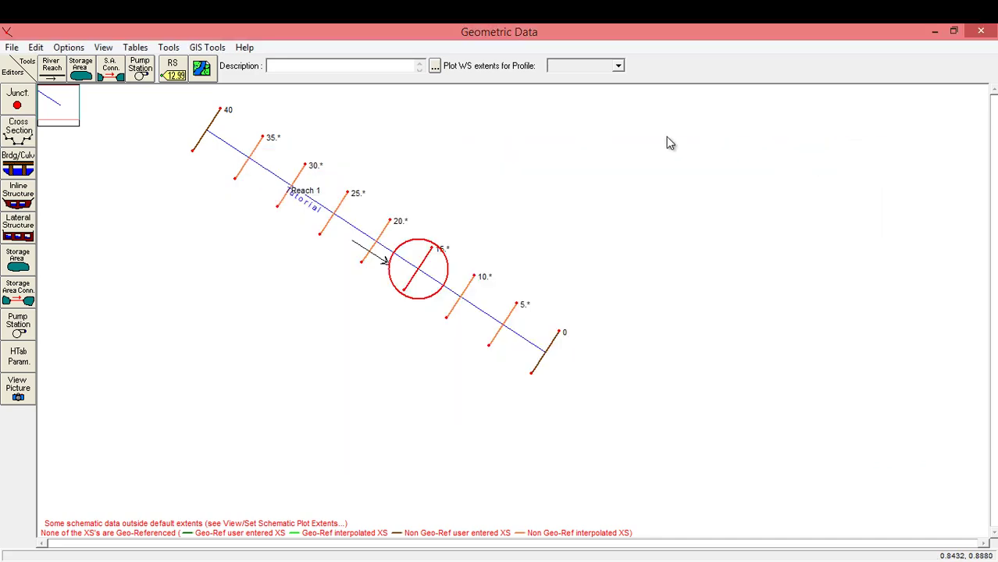
{"action": "left_click", "coordinate": [982, 31]}
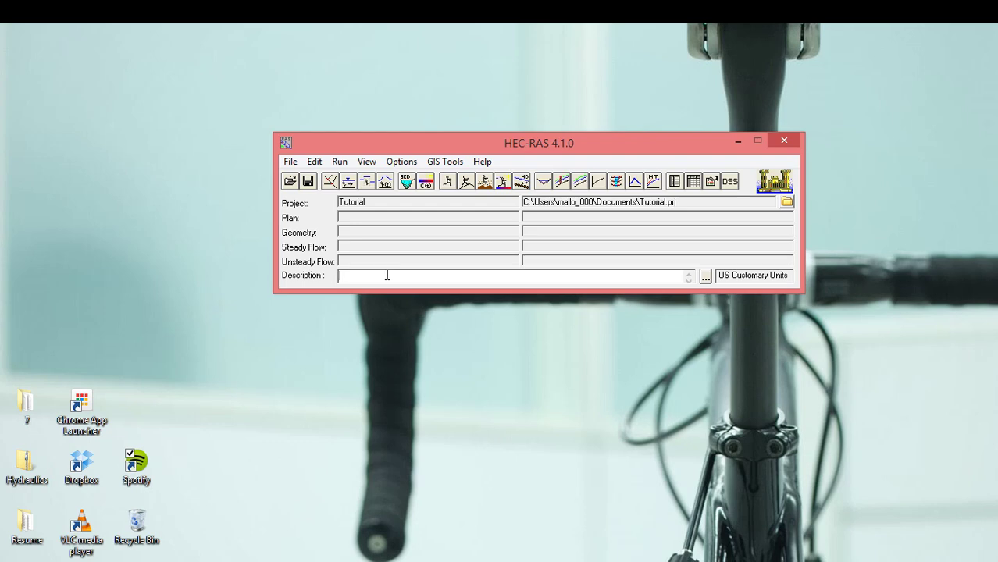
- Open the steady flow data and set the number of profiles to 2 for Flow 01
{"action": "left_click", "coordinate": [353, 182]}
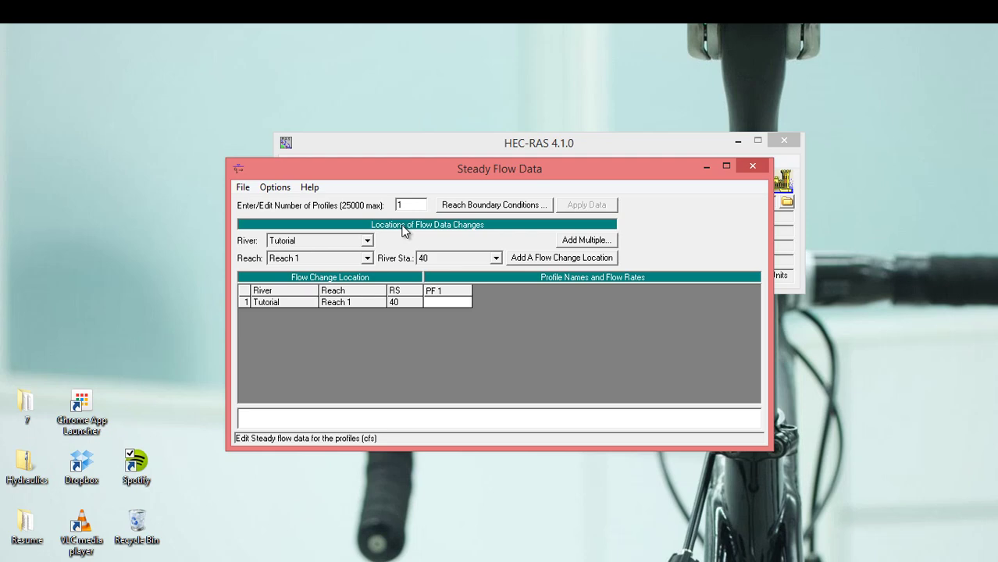
{"action": "key", "text": "Return"}
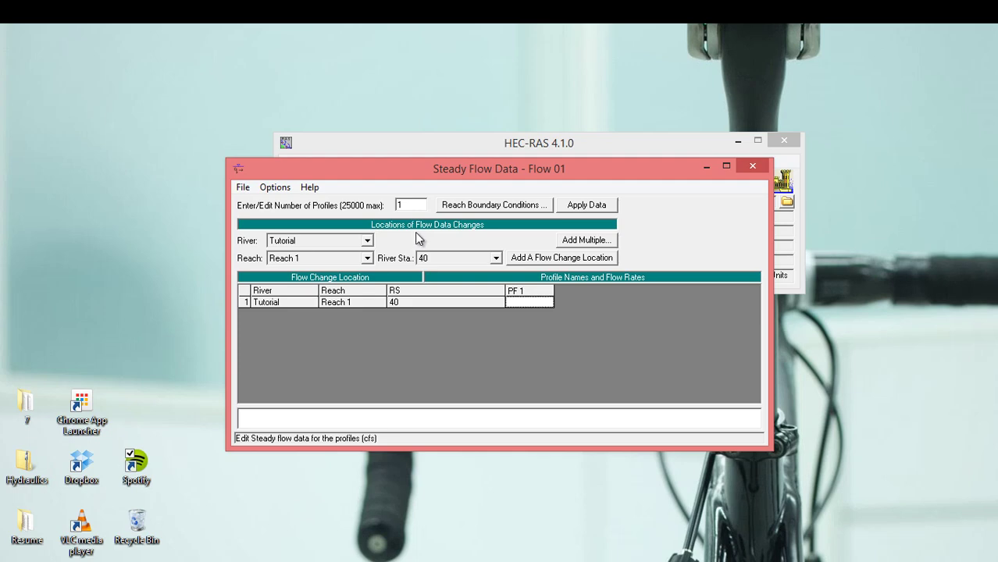
{"action": "left_click_drag", "start_coordinate": [414, 203], "coordinate": [398, 204]}
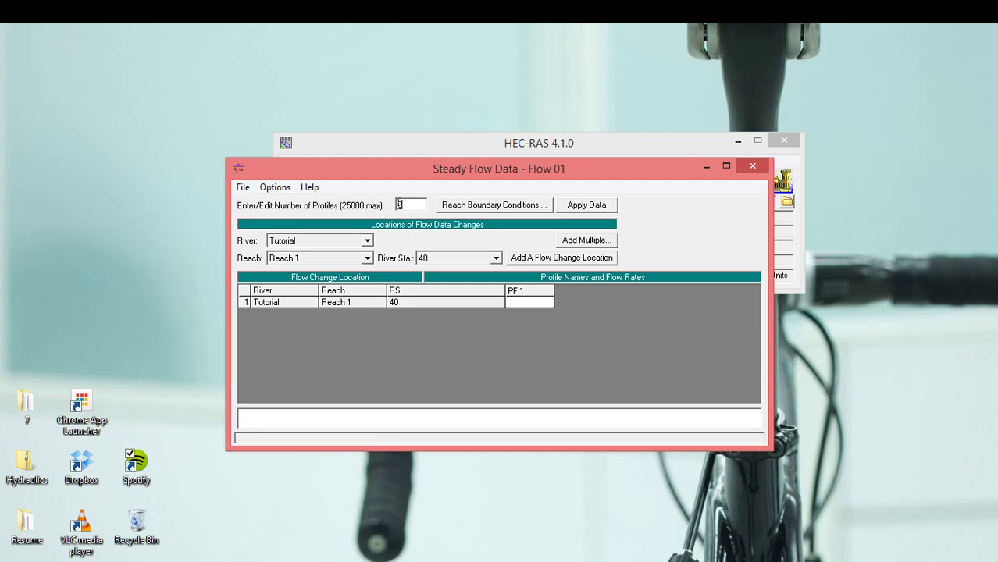
{"action": "type", "text": "2"}
{"action": "key", "text": "Tab"}
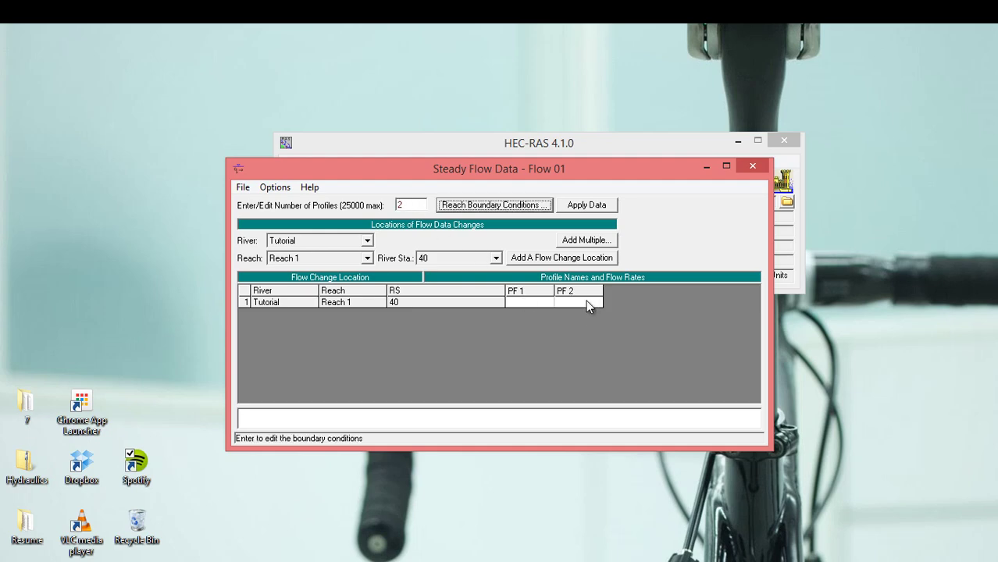
- Enter flow rates of 5 cfs for PF 1 and 15 cfs for PF 2 at river station 40
{"action": "left_click", "coordinate": [527, 305]}
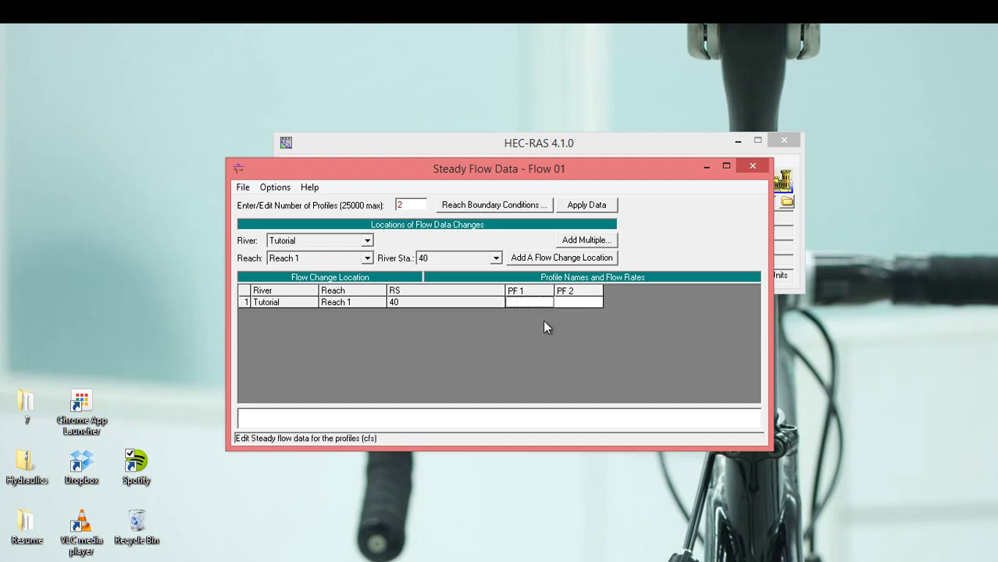
{"action": "type", "text": "5"}
{"action": "key", "text": "Tab"}
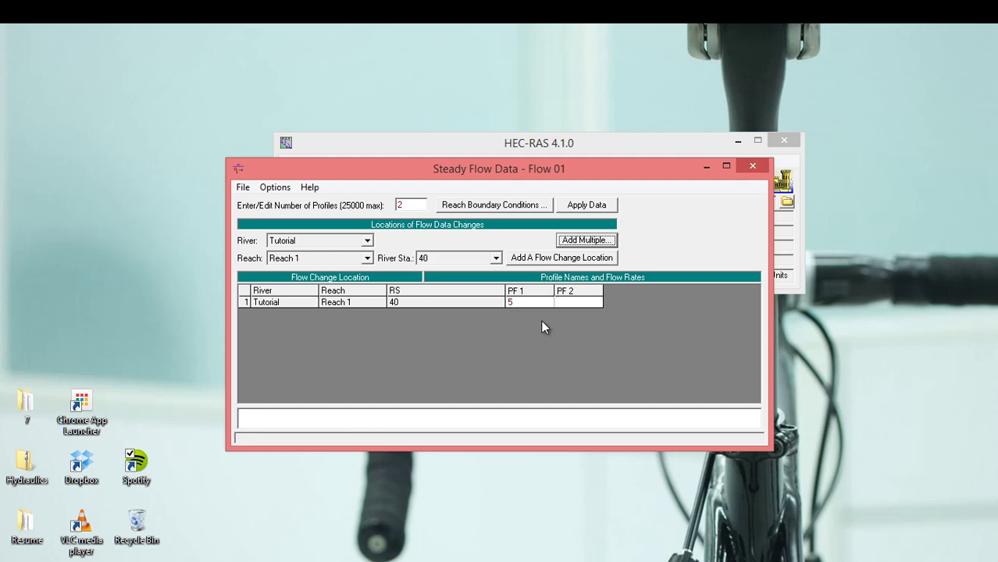
{"action": "left_click", "coordinate": [569, 303]}
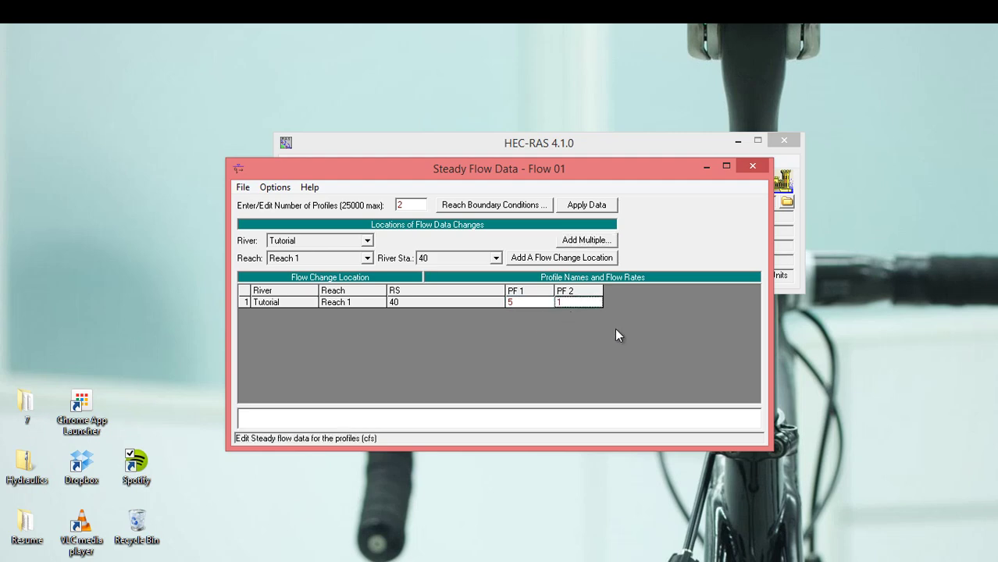
{"action": "type", "text": "15"}
- Review the names of the two flow profiles and the list of additional steady flow options
{"action": "left_click", "coordinate": [287, 188]}
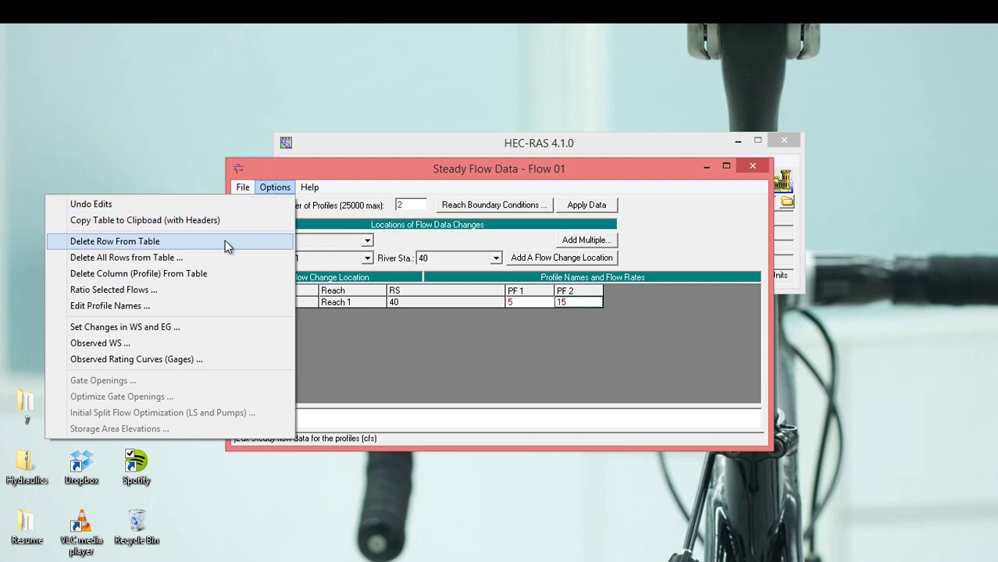
{"action": "left_click", "coordinate": [162, 311]}
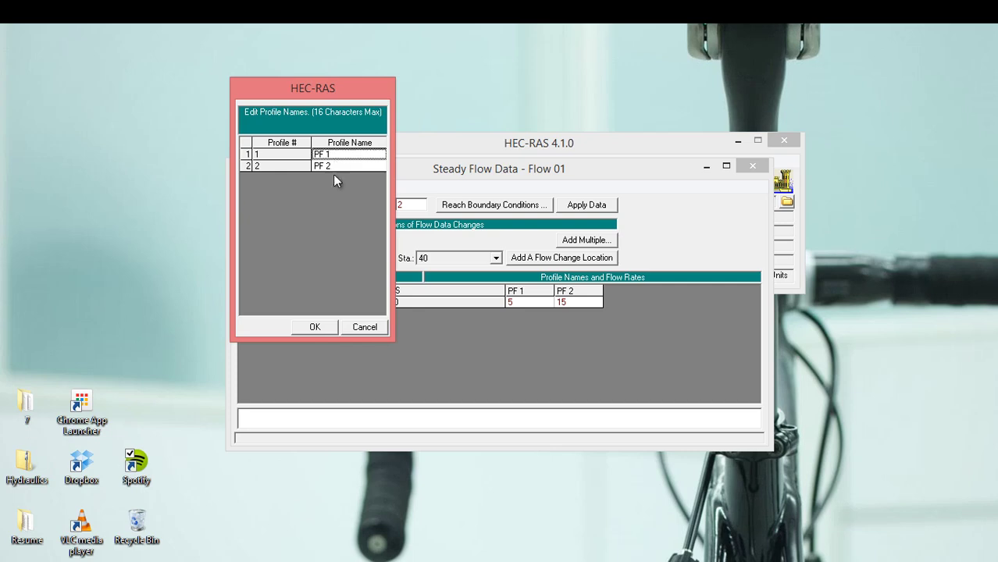
{"action": "left_click", "coordinate": [320, 327]}
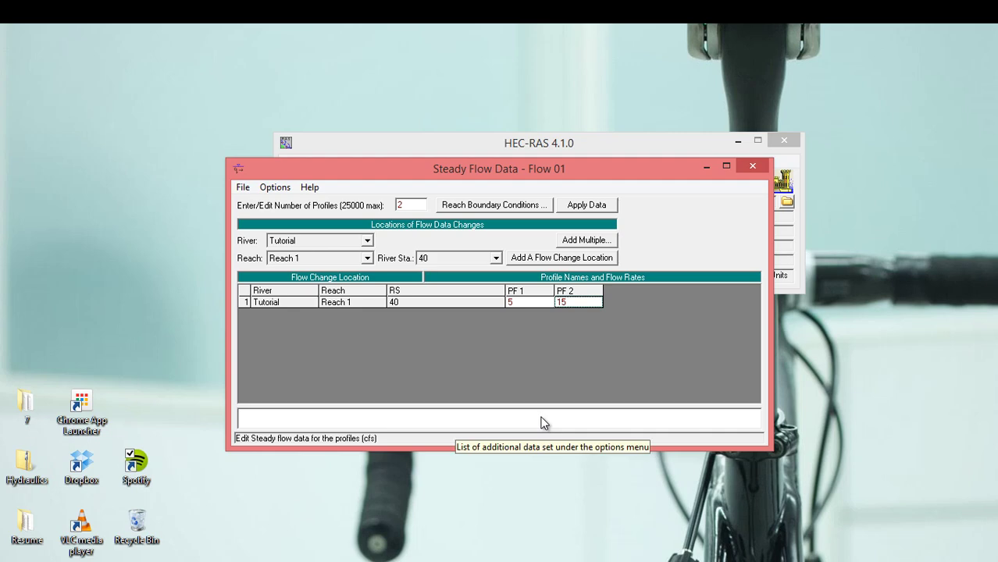
{"action": "left_click", "coordinate": [487, 423]}
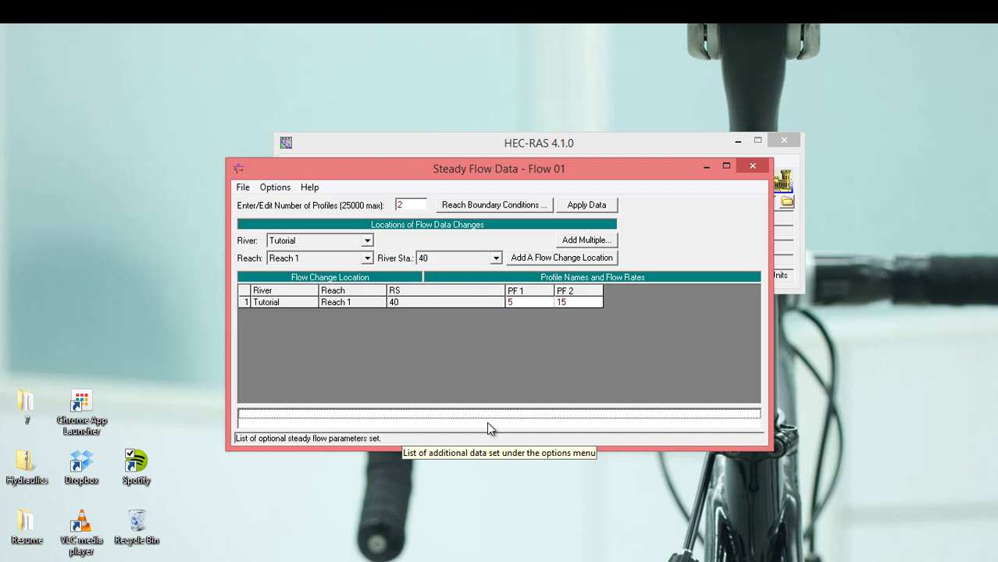
- Delete Reach 1's upstream Normal Depth boundary condition, keeping Critical Depth downstream, then apply the steady flow data and close its editor
{"action": "left_click", "coordinate": [510, 203]}
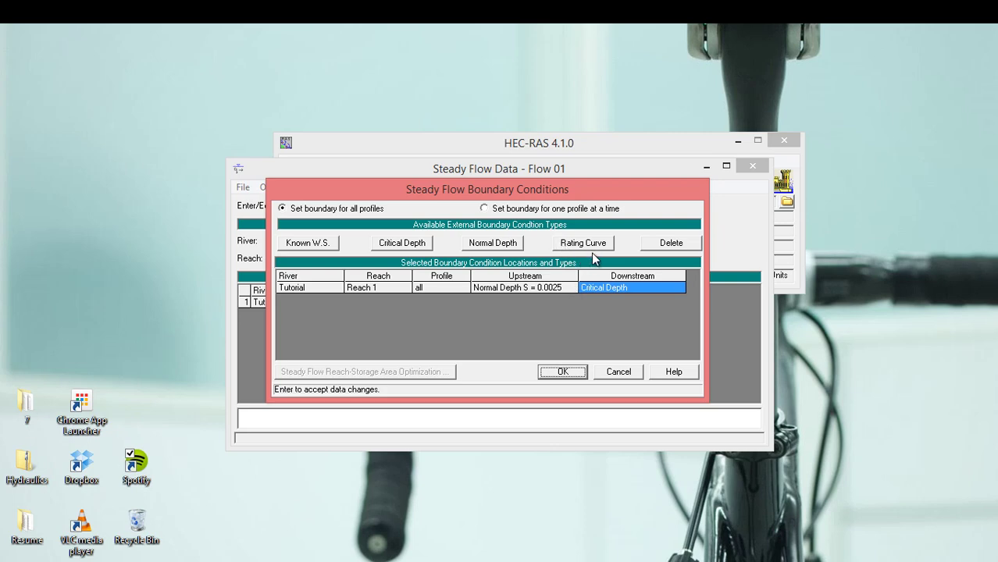
{"action": "left_click", "coordinate": [556, 289]}
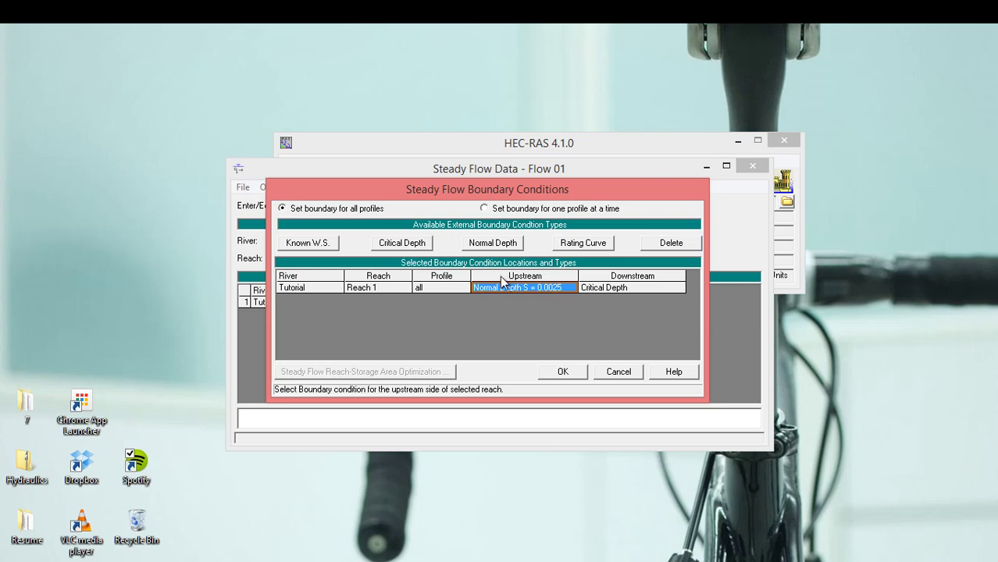
{"action": "left_click", "coordinate": [684, 245]}
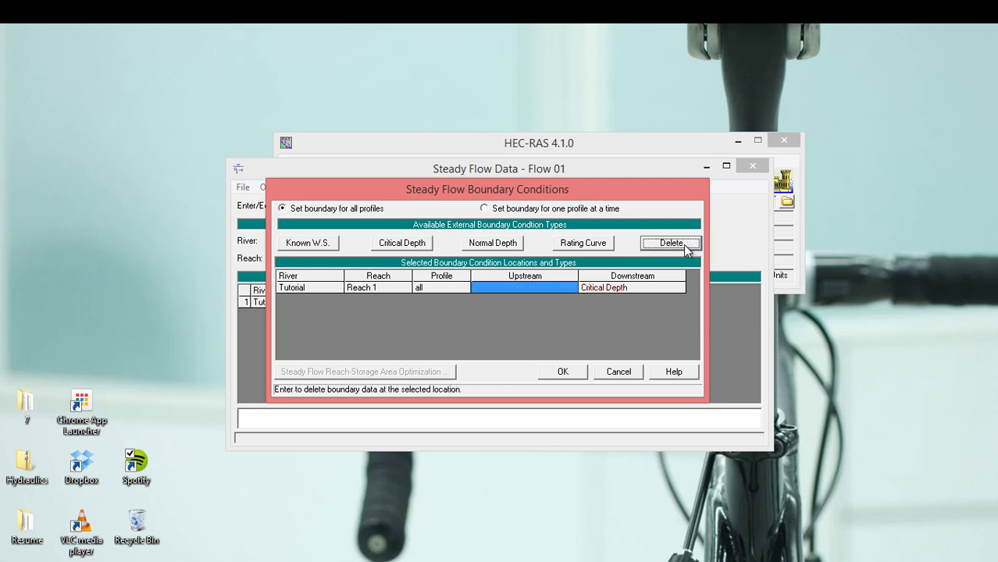
{"action": "left_click", "coordinate": [658, 285]}
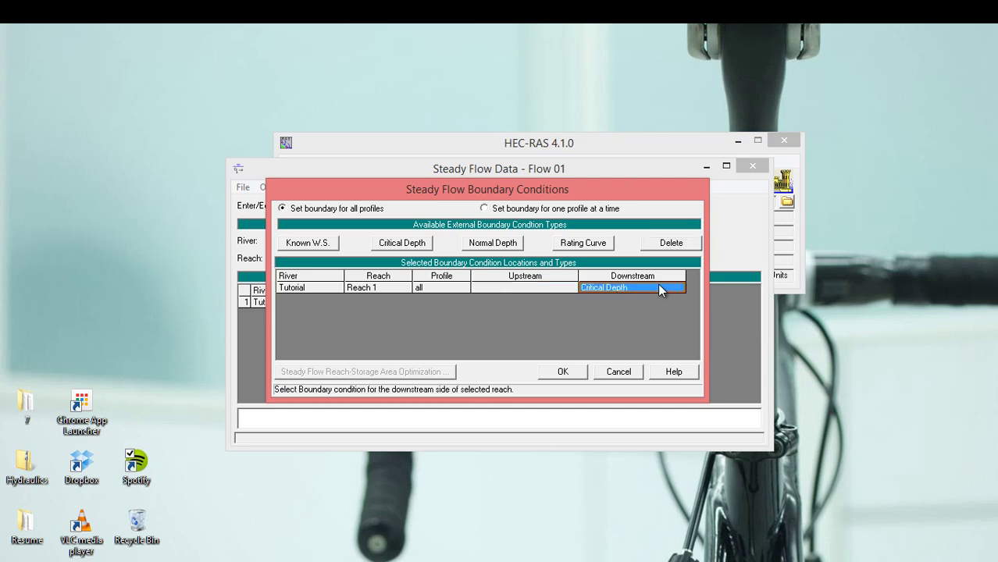
{"action": "left_click", "coordinate": [565, 372]}
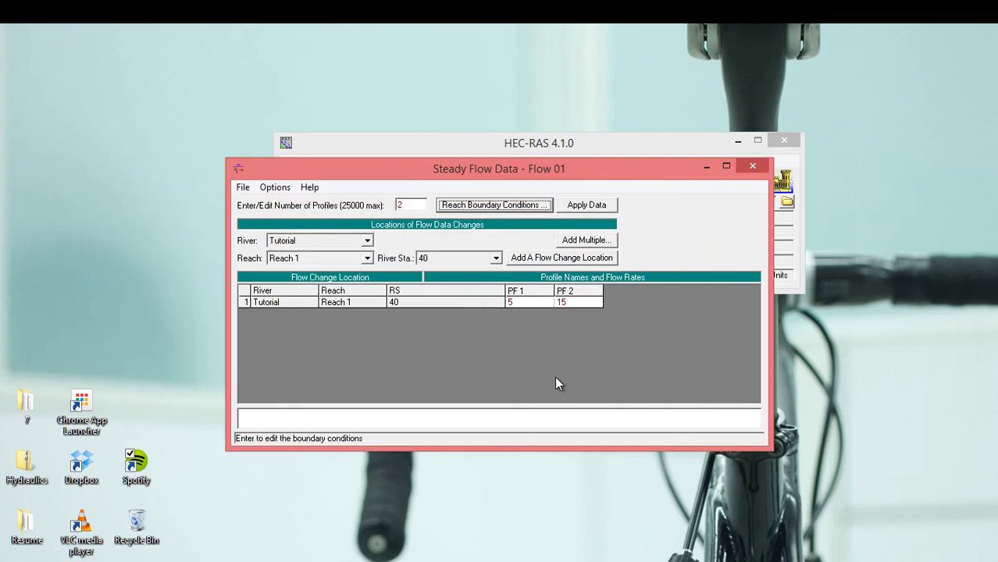
{"action": "left_click", "coordinate": [590, 206]}
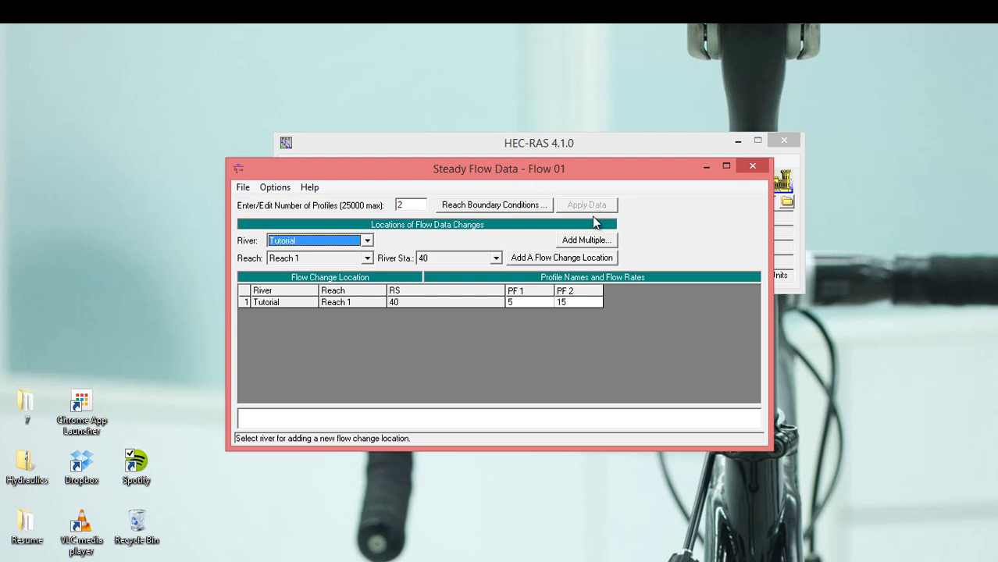
{"action": "left_click", "coordinate": [763, 168]}
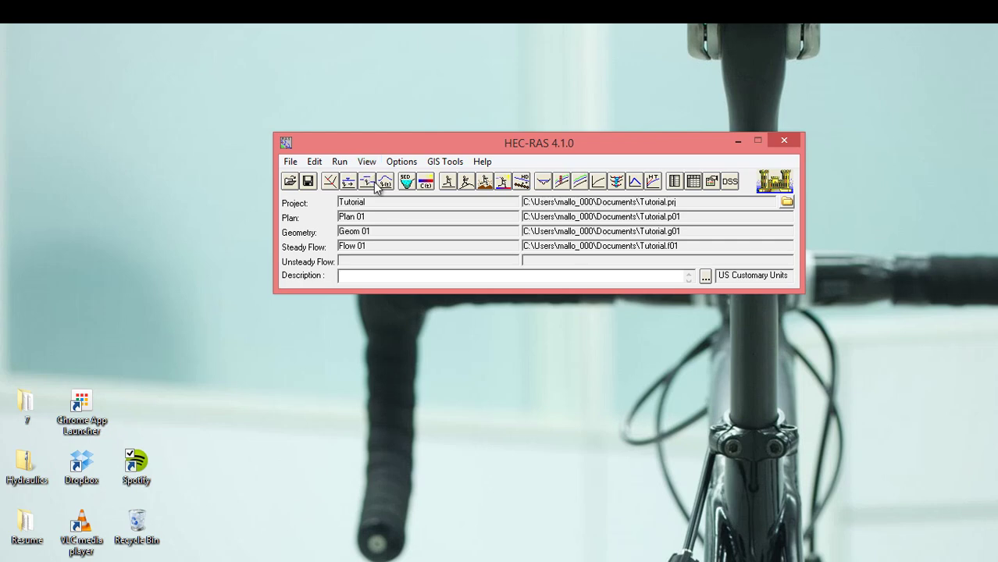
- Compute the steady flow analysis of Plan 01 with Geom 01, Flow 01 and the Subcritical regime, and close the analysis windows
{"action": "left_click", "coordinate": [456, 182]}
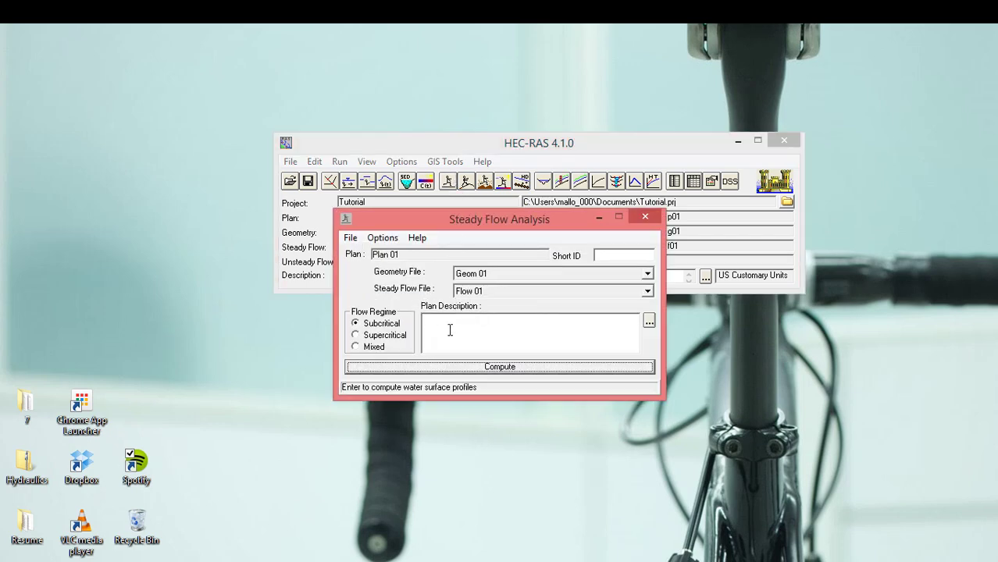
{"action": "left_click", "coordinate": [519, 367]}
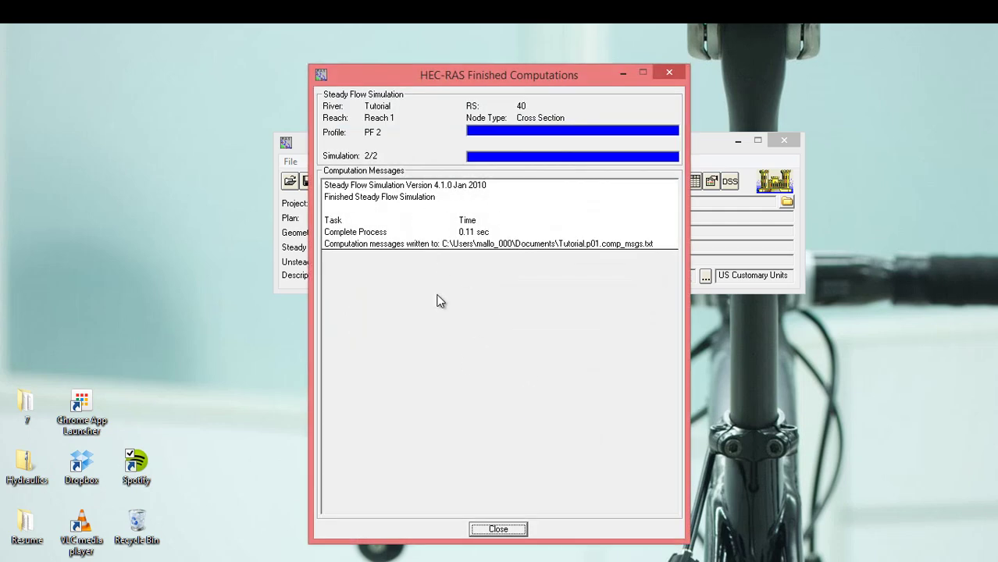
{"action": "left_click", "coordinate": [515, 531]}
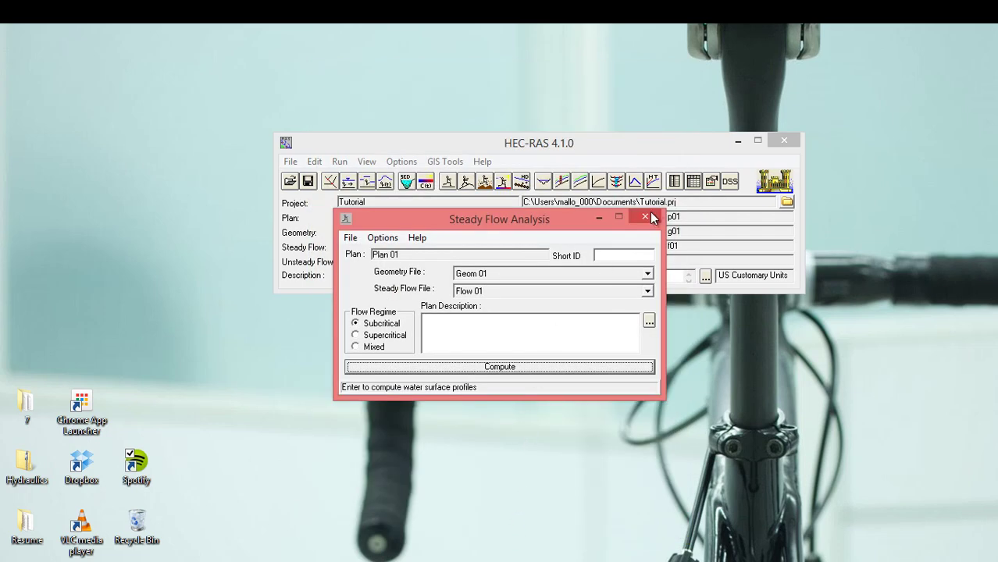
{"action": "left_click", "coordinate": [645, 218]}
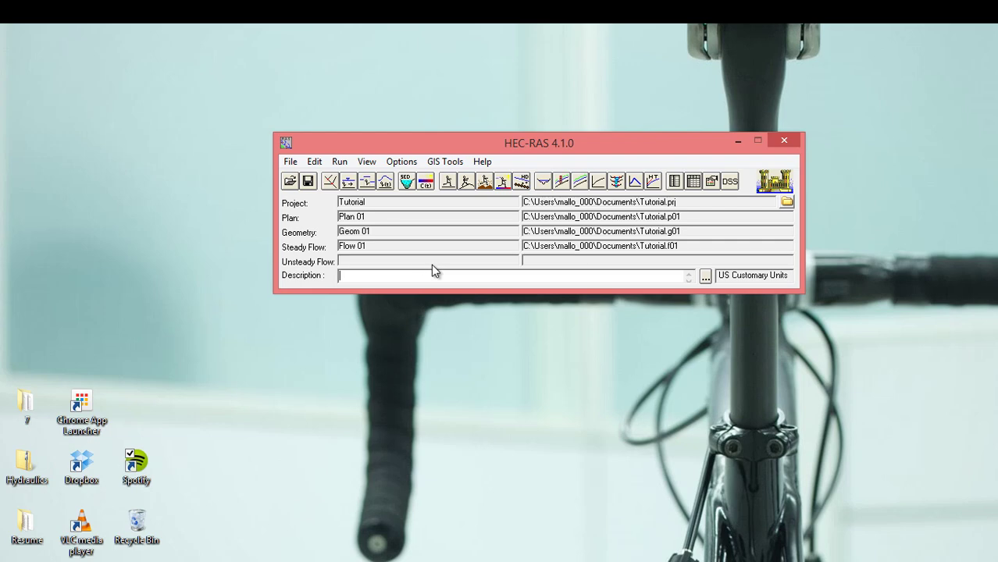
- Open the water surface profile plot full-screen and limit the plotted profiles to PF 2
{"action": "left_click", "coordinate": [560, 183]}
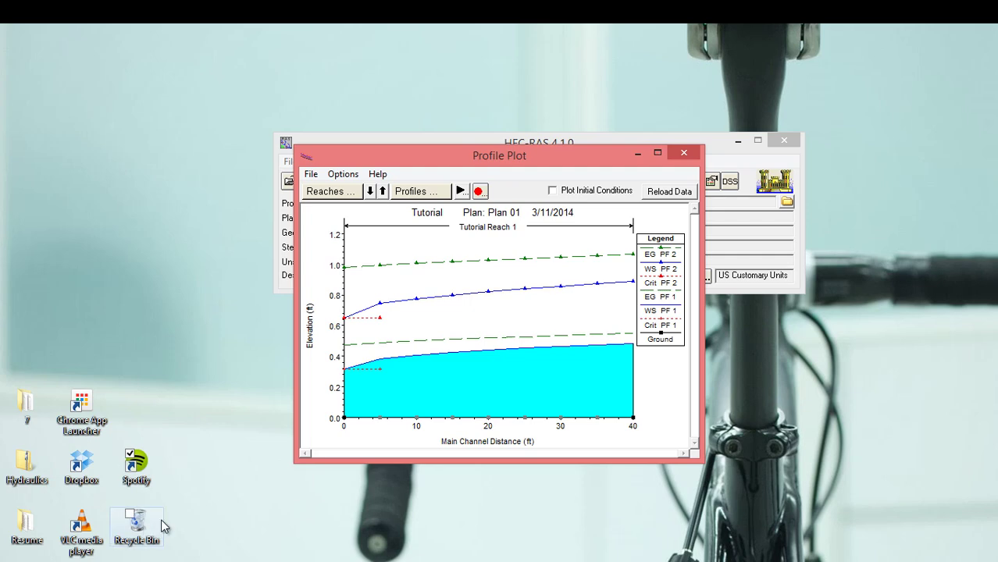
{"action": "left_click", "coordinate": [658, 154]}
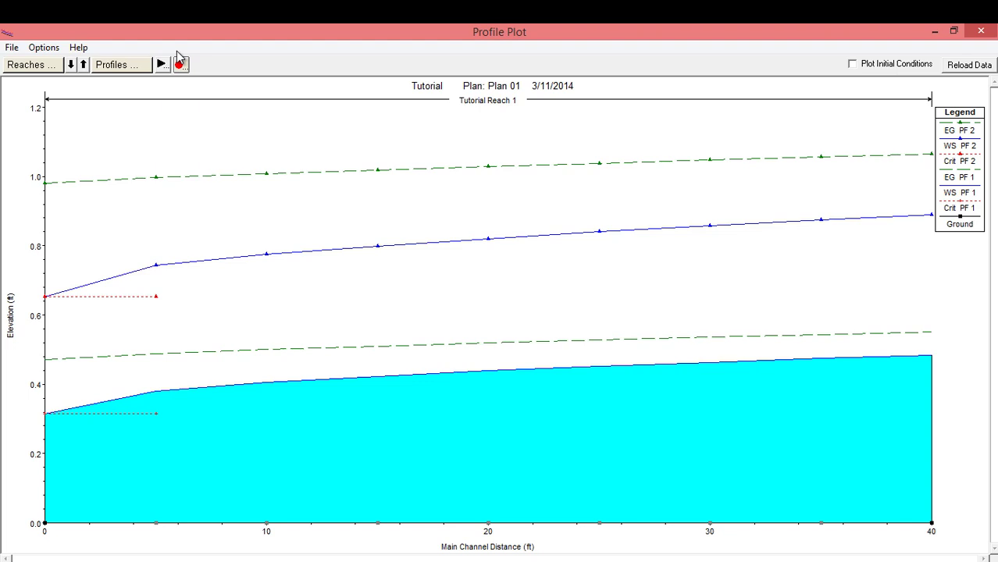
{"action": "left_click", "coordinate": [137, 66]}
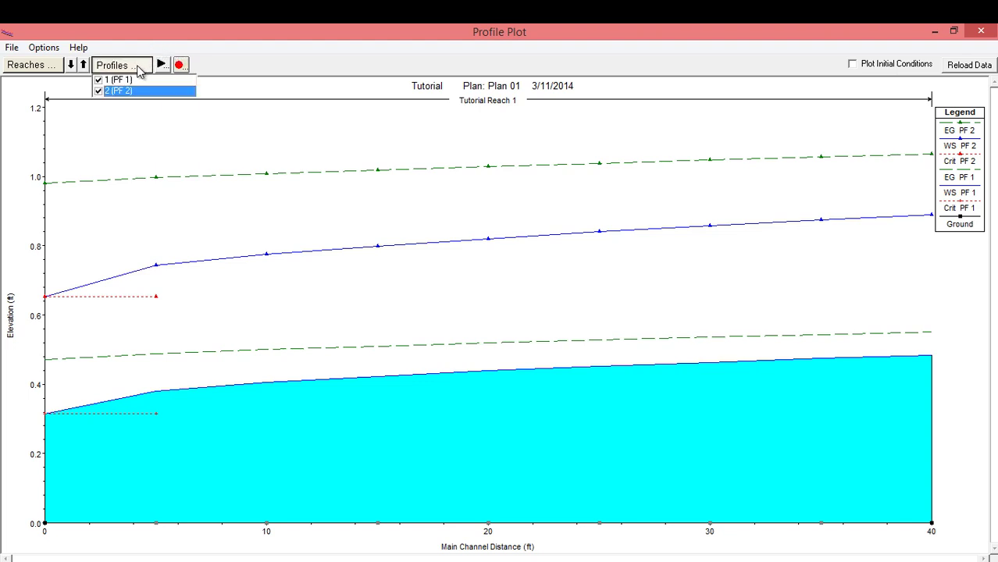
{"action": "left_click", "coordinate": [99, 81]}
{"action": "left_click", "coordinate": [99, 91]}
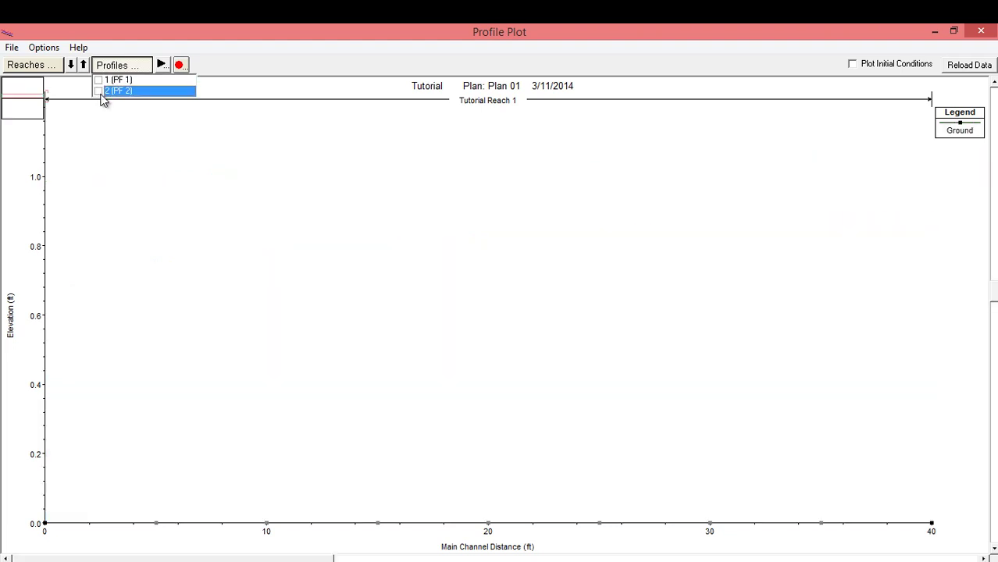
{"action": "left_click", "coordinate": [99, 91]}
{"action": "left_click", "coordinate": [118, 67]}
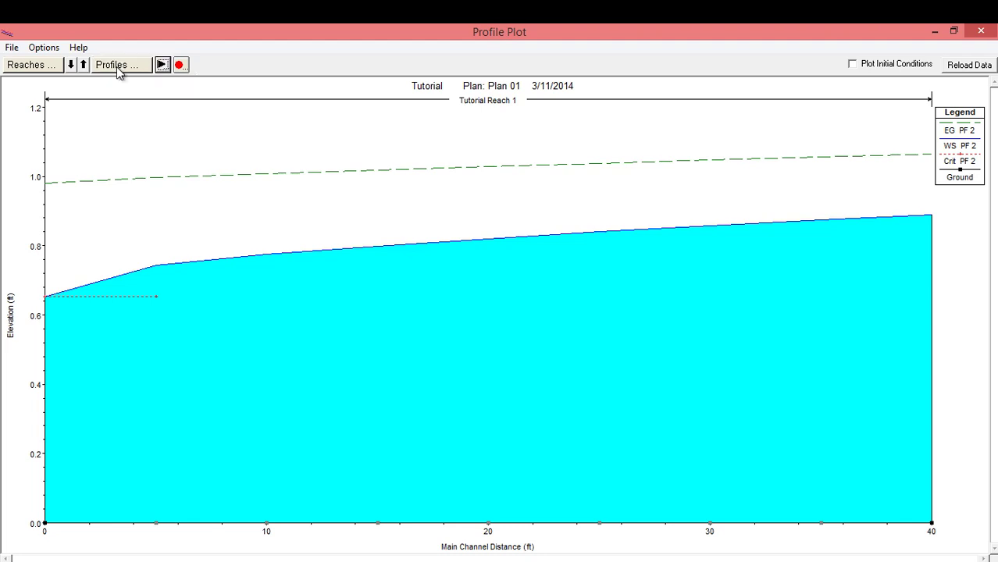
- Remove Energy Grade Elevation, Observed Water Surface and Filled in Water Surface from the profile plot's variables, and close the plot
{"action": "left_click", "coordinate": [44, 48]}
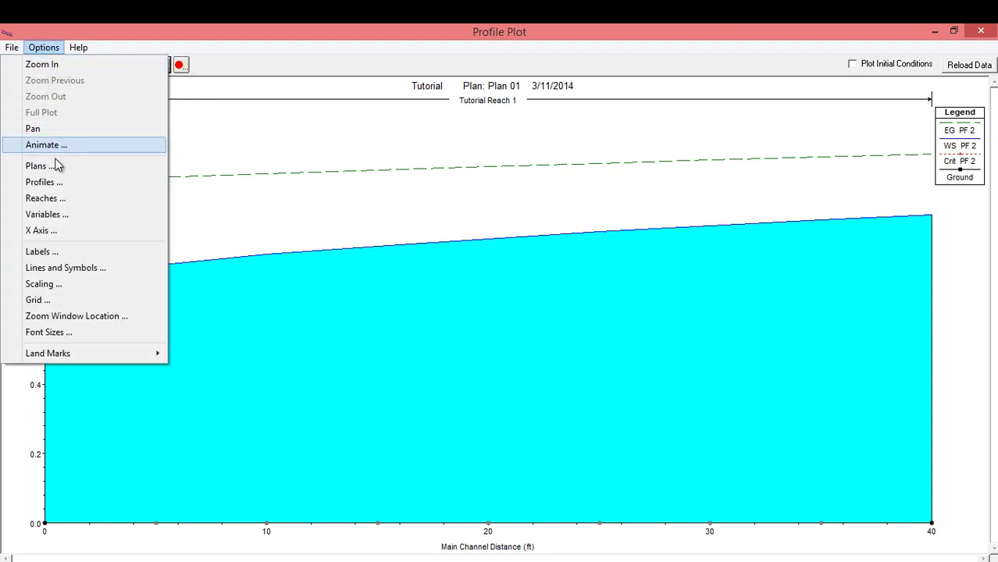
{"action": "left_click", "coordinate": [49, 219]}
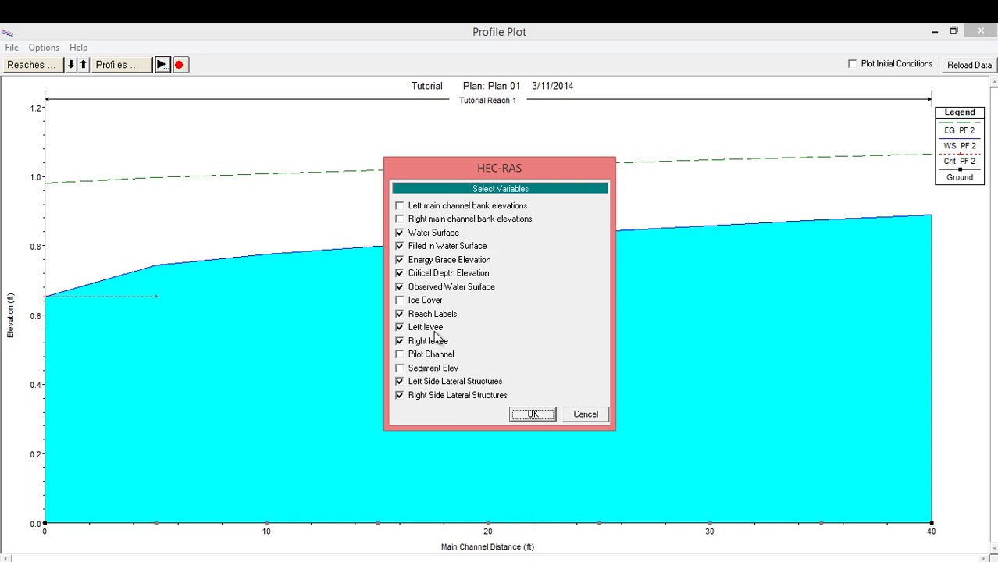
{"action": "left_click", "coordinate": [399, 260]}
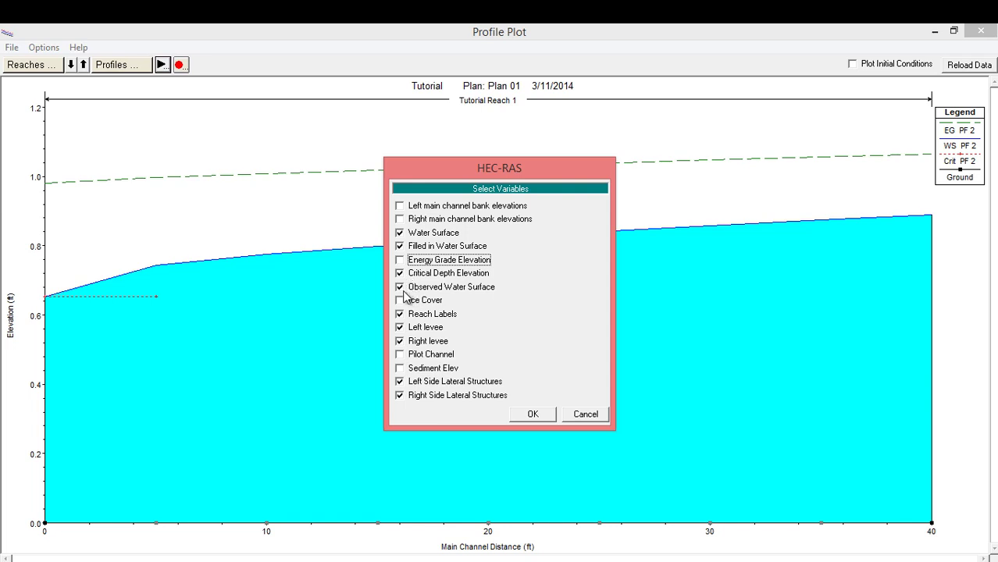
{"action": "left_click", "coordinate": [399, 287]}
{"action": "left_click", "coordinate": [400, 246]}
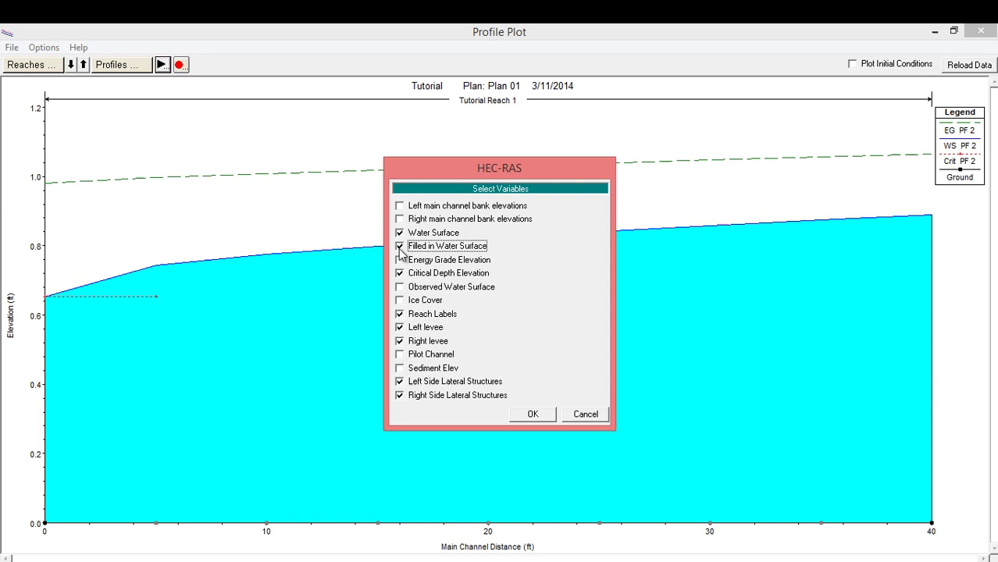
{"action": "left_click", "coordinate": [400, 315]}
{"action": "left_click", "coordinate": [400, 315]}
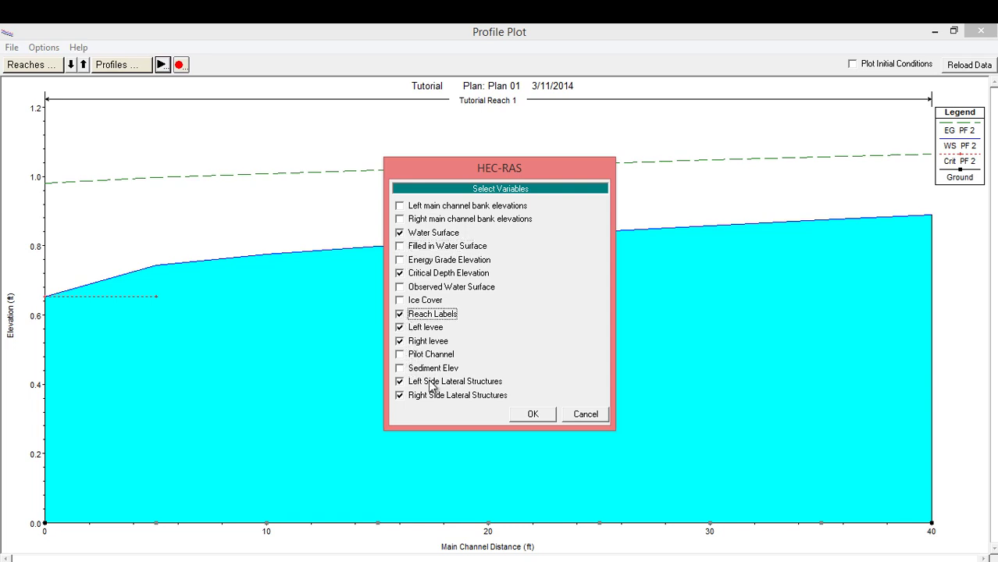
{"action": "left_click", "coordinate": [530, 415]}
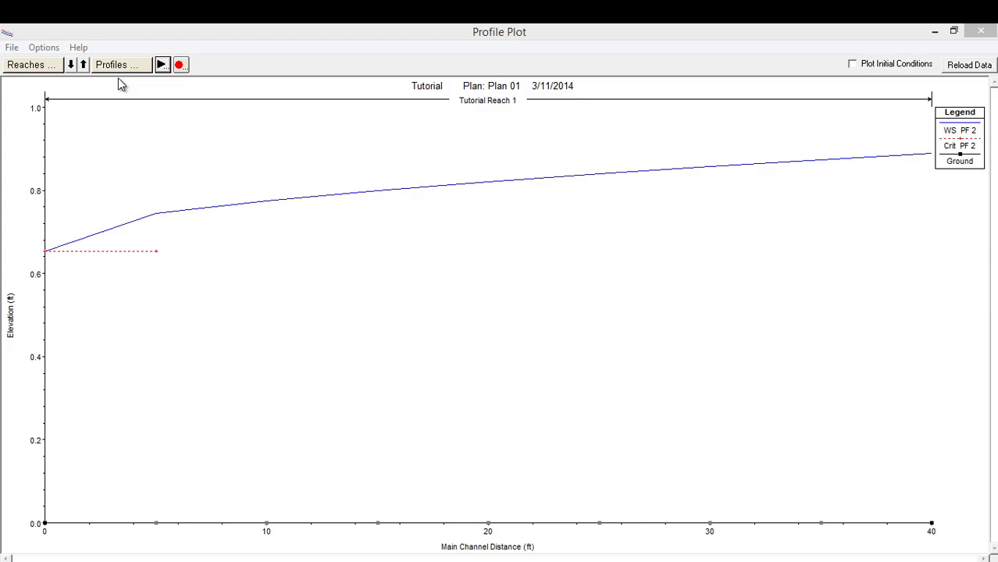
{"action": "left_click", "coordinate": [981, 31]}
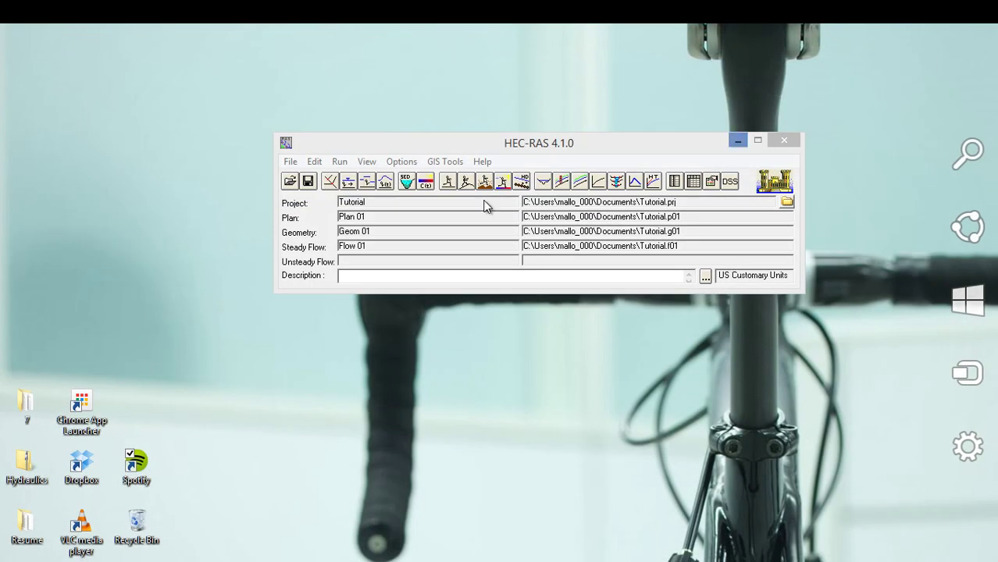
- Open the cross section plot full-screen and add Energy Grade and Filled in Water Surface to its plotted variables
{"action": "left_click", "coordinate": [545, 182]}
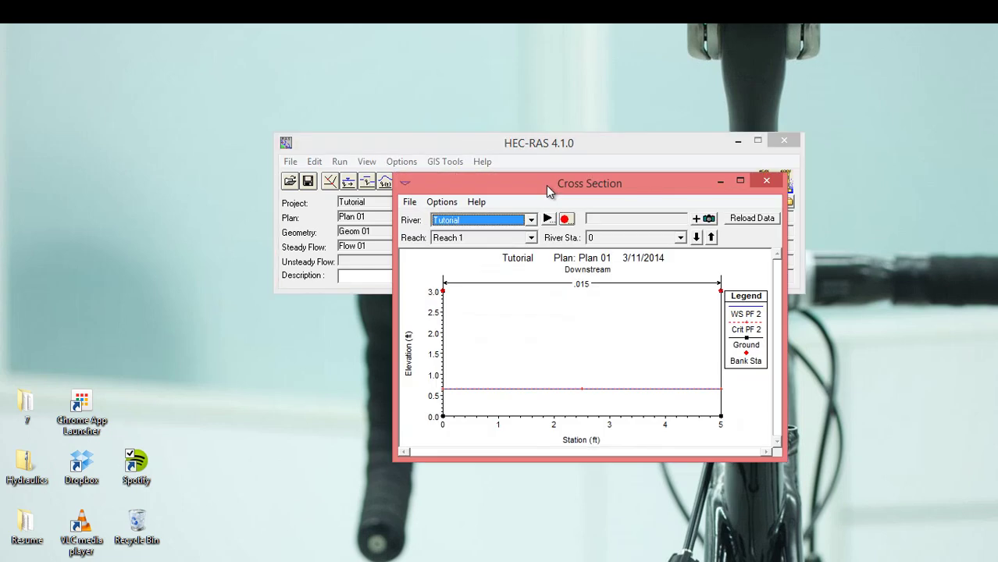
{"action": "mouse_move", "coordinate": [535, 129]}
{"action": "left_mouse_down"}
{"action": "mouse_move", "coordinate": [513, 145]}
{"action": "mouse_move", "coordinate": [534, 127]}
{"action": "left_mouse_up"}
{"action": "double_click", "coordinate": [535, 127]}
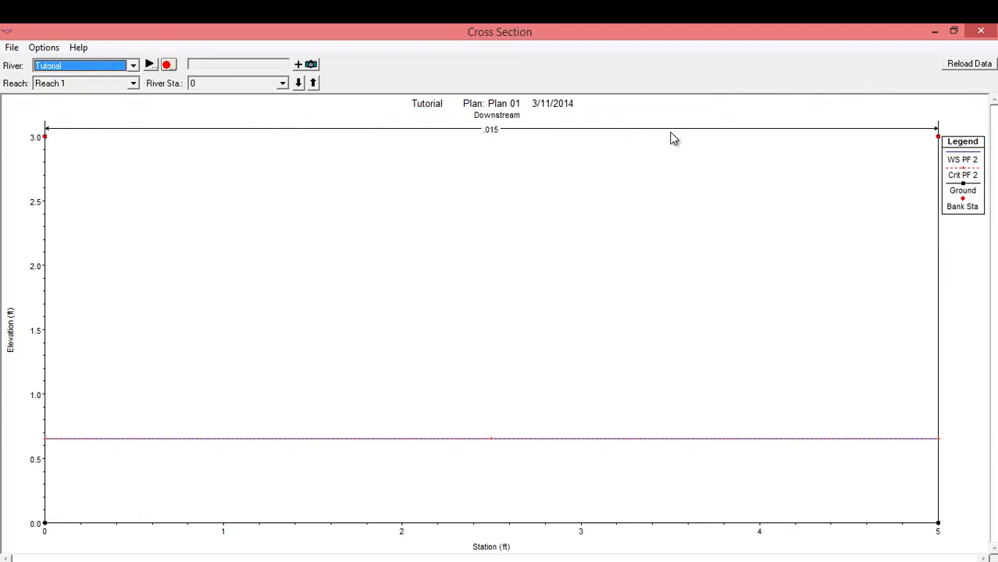
{"action": "left_click", "coordinate": [43, 48]}
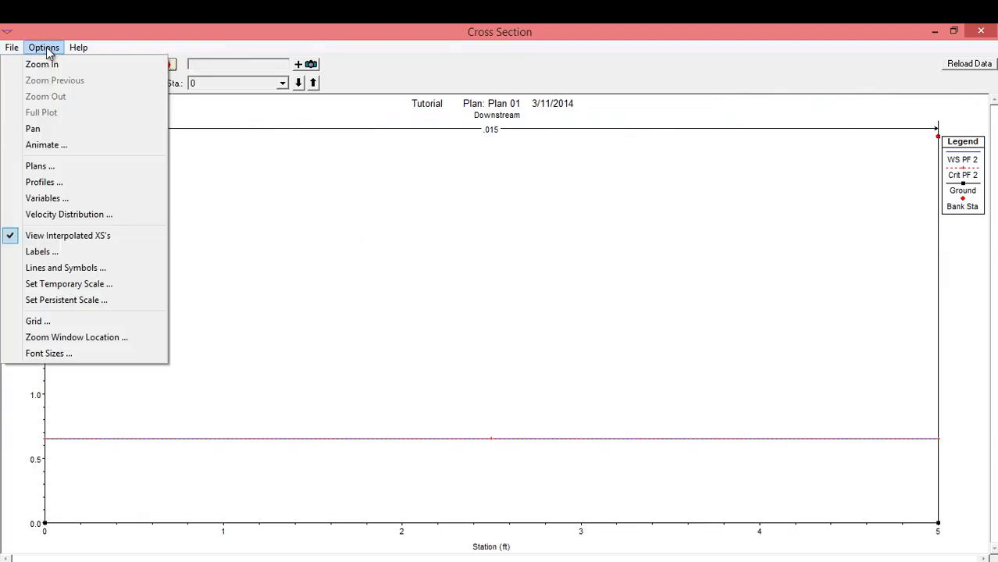
{"action": "left_click", "coordinate": [60, 198]}
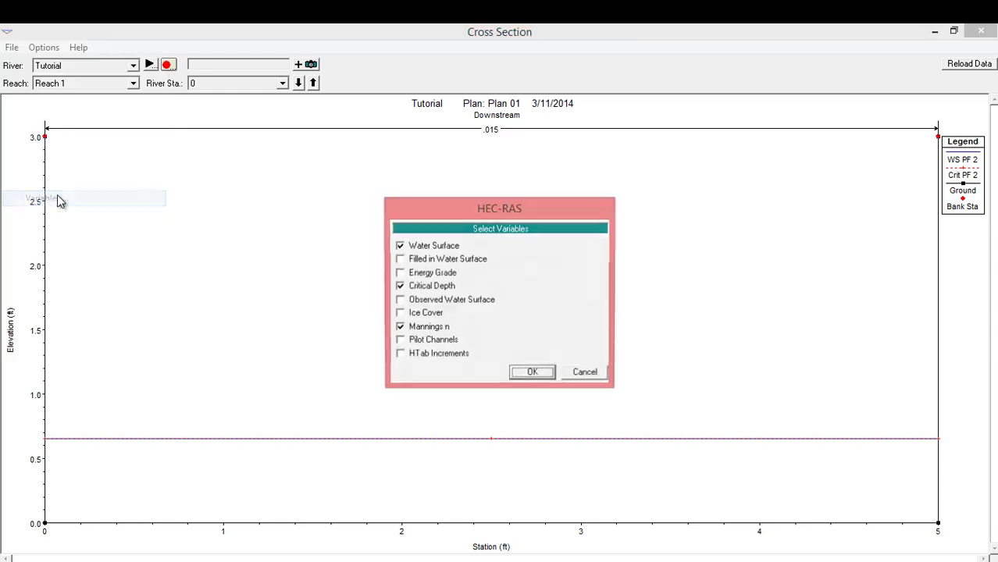
{"action": "left_click", "coordinate": [400, 273]}
{"action": "left_click", "coordinate": [399, 260]}
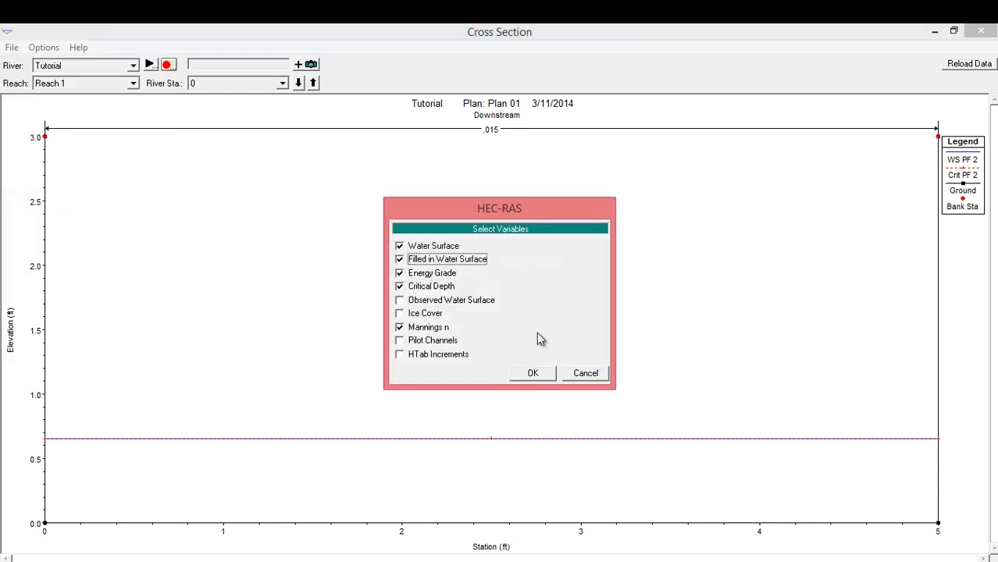
{"action": "left_click", "coordinate": [532, 374]}
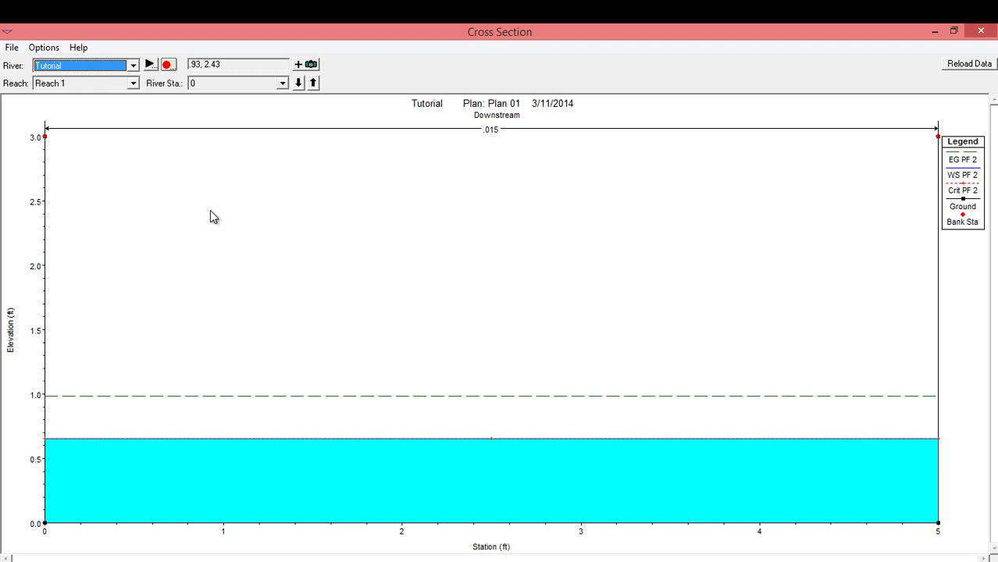
- View Reach 1's cross sections one by one from river station 0 upstream to station 40, then close the plot
{"action": "left_click", "coordinate": [315, 86]}
{"action": "left_click", "coordinate": [316, 86]}
{"action": "left_click", "coordinate": [315, 86]}
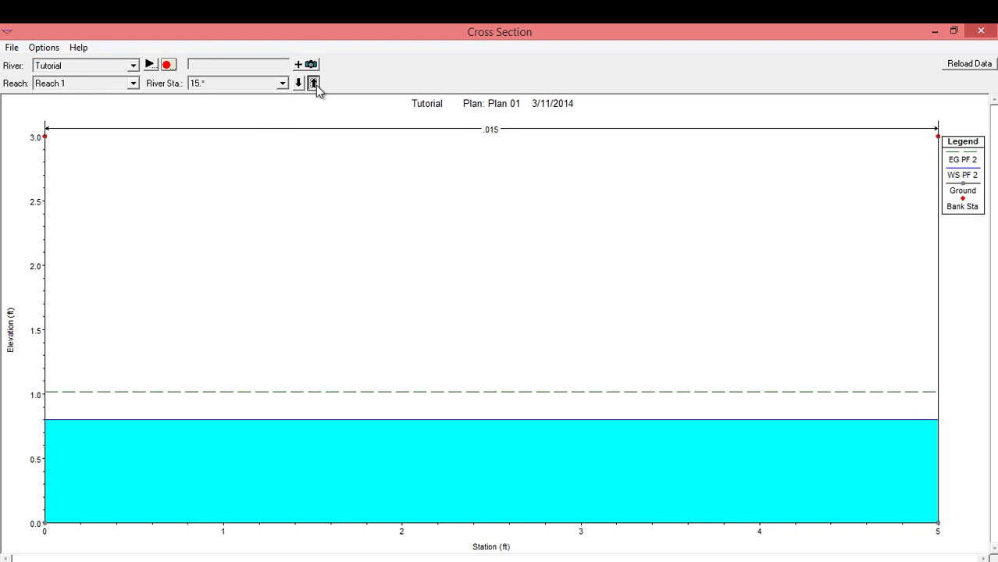
{"action": "left_click", "coordinate": [314, 83]}
{"action": "left_click", "coordinate": [314, 84]}
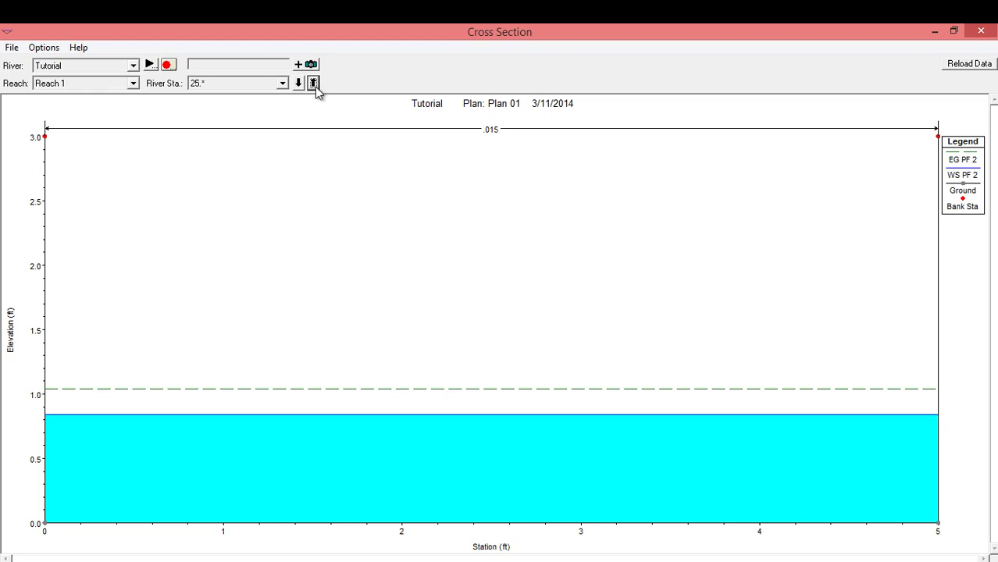
{"action": "left_click", "coordinate": [314, 85]}
{"action": "left_click", "coordinate": [315, 85]}
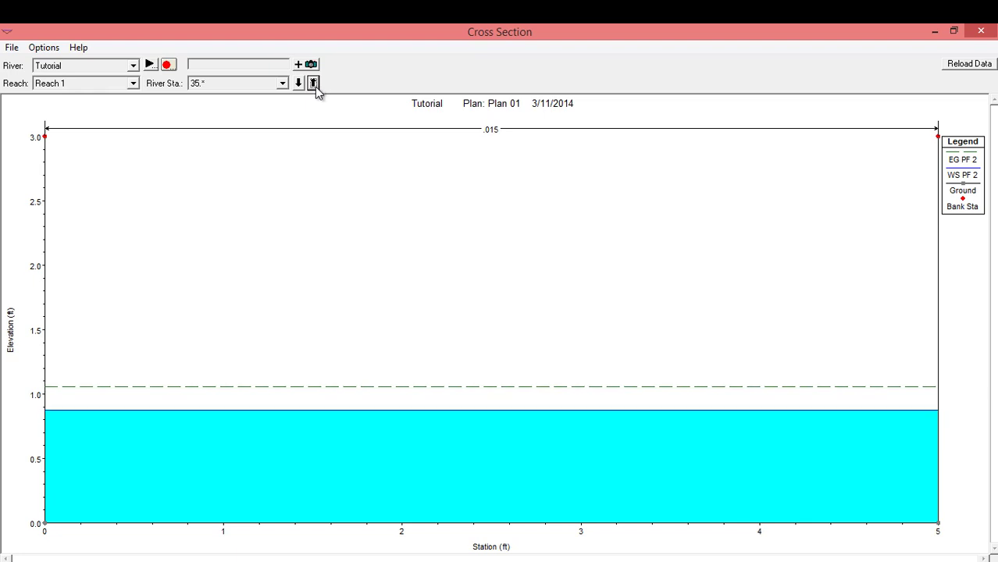
{"action": "left_click", "coordinate": [314, 84]}
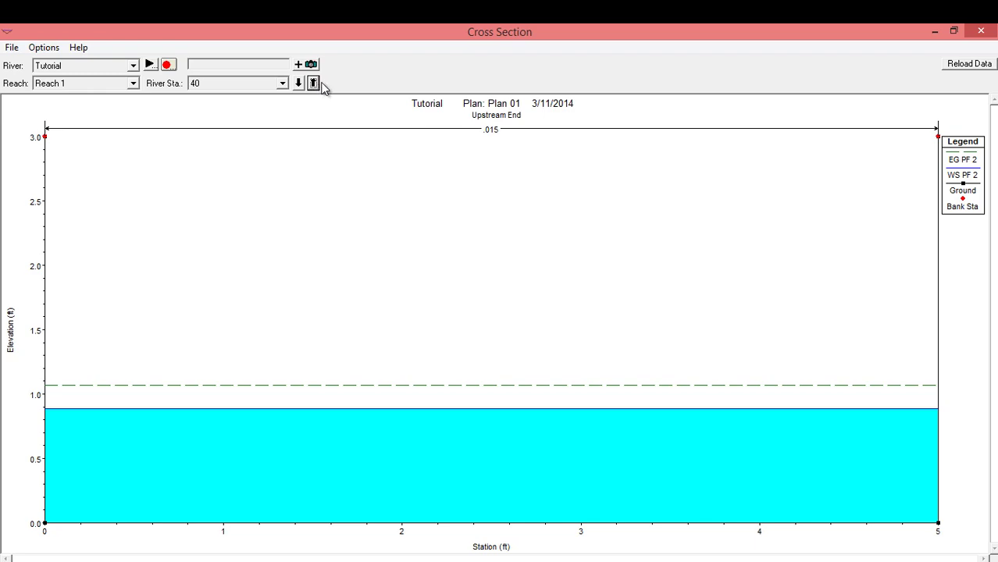
{"action": "left_click", "coordinate": [990, 34]}
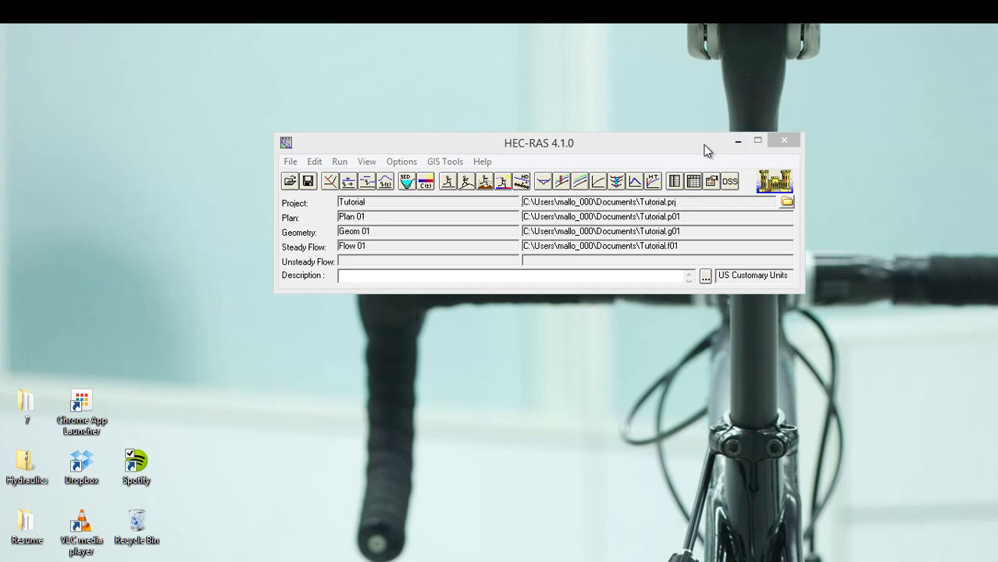
- Open the profile summary output table full-screen and add PF 1 to its selected profiles alongside PF 2
{"action": "left_click", "coordinate": [706, 148]}
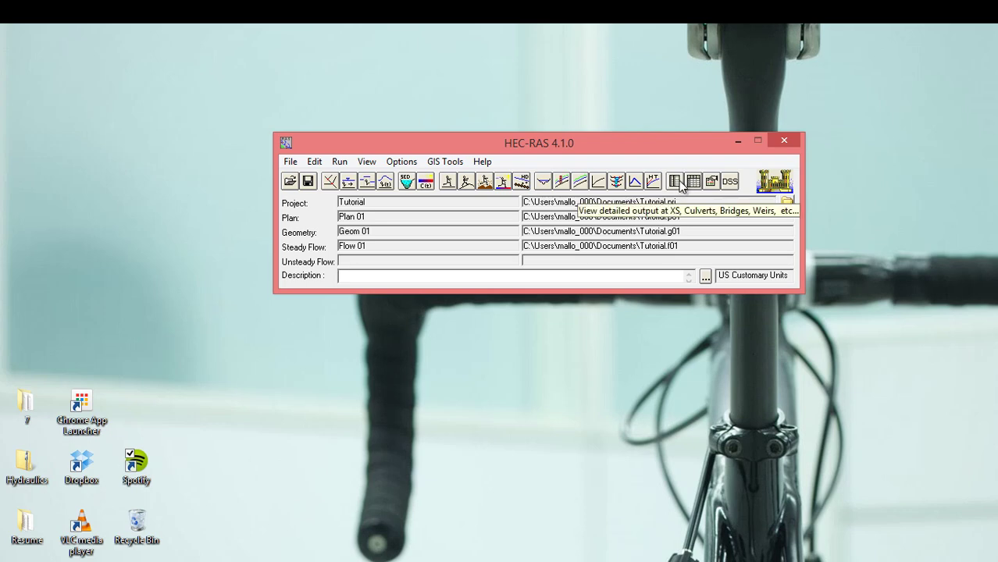
{"action": "left_click", "coordinate": [694, 181]}
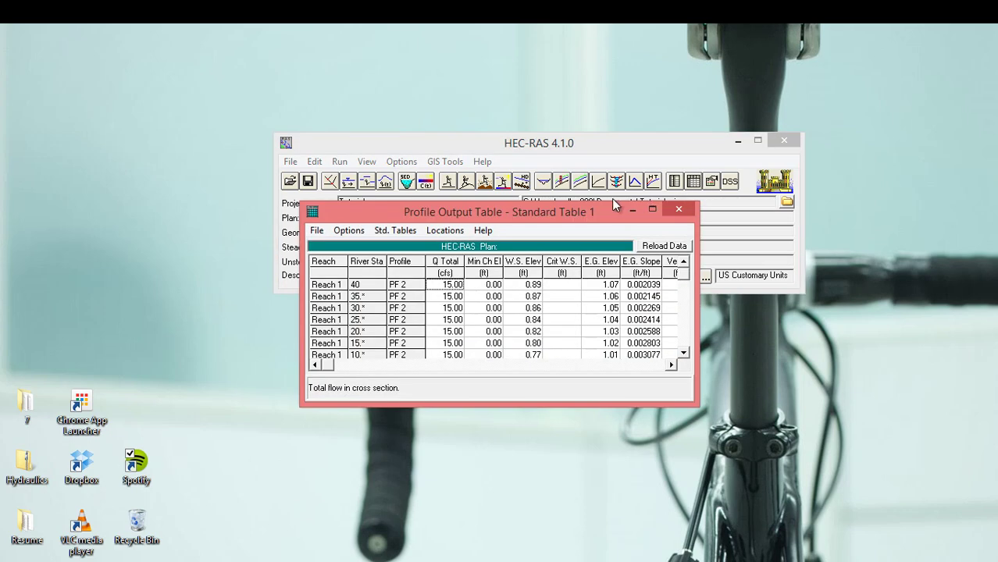
{"action": "left_click", "coordinate": [656, 209]}
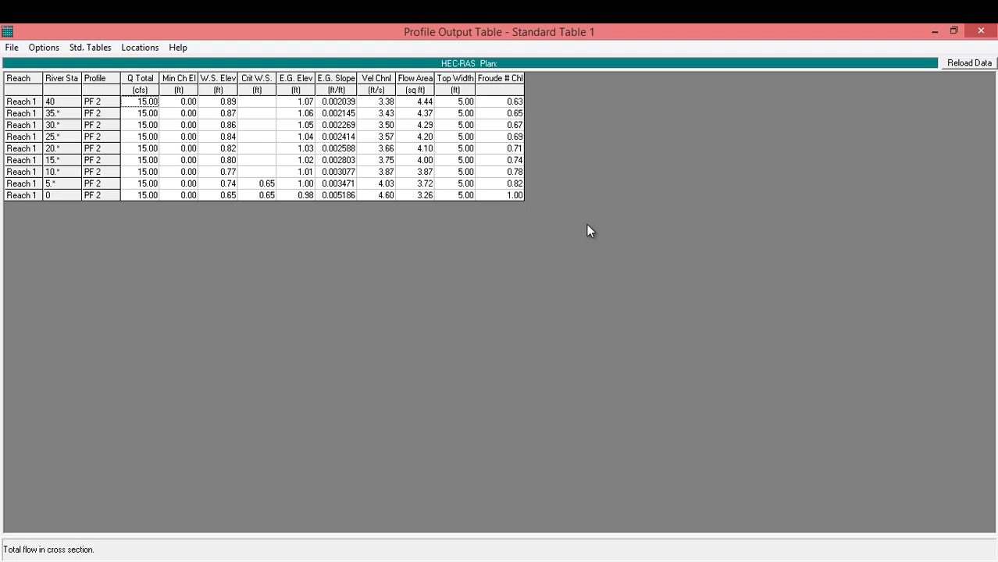
{"action": "left_click", "coordinate": [53, 47]}
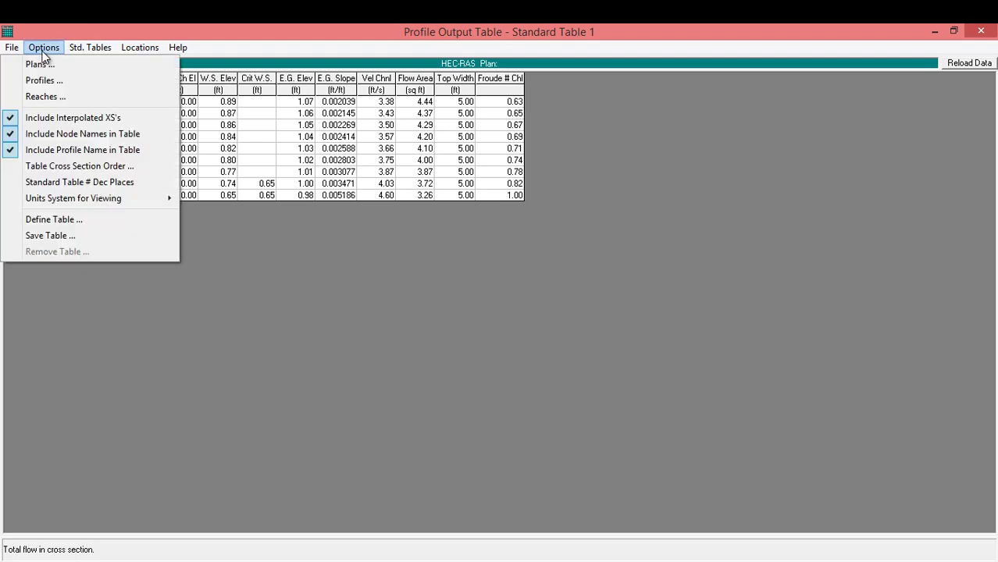
{"action": "left_click", "coordinate": [52, 80]}
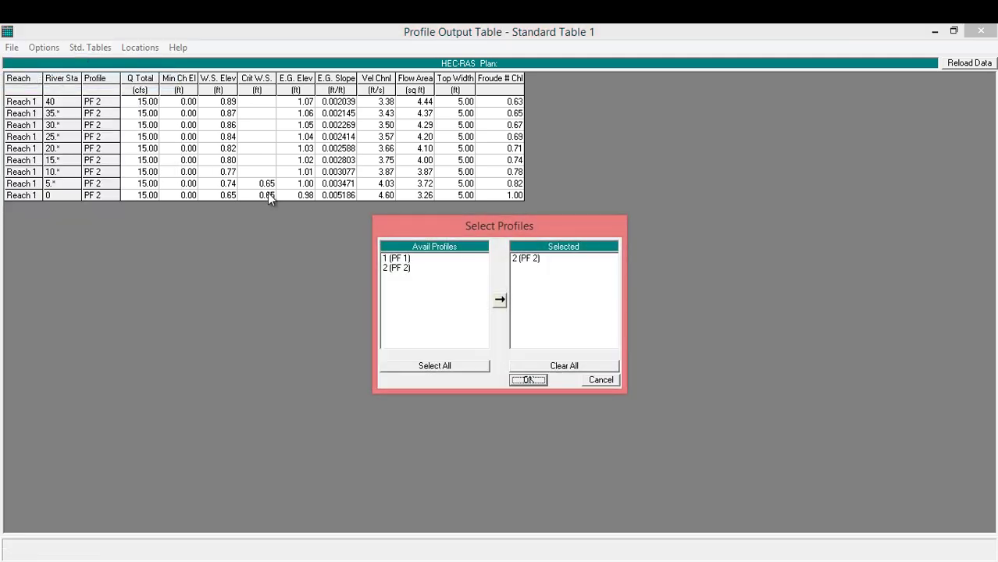
{"action": "left_click", "coordinate": [427, 259]}
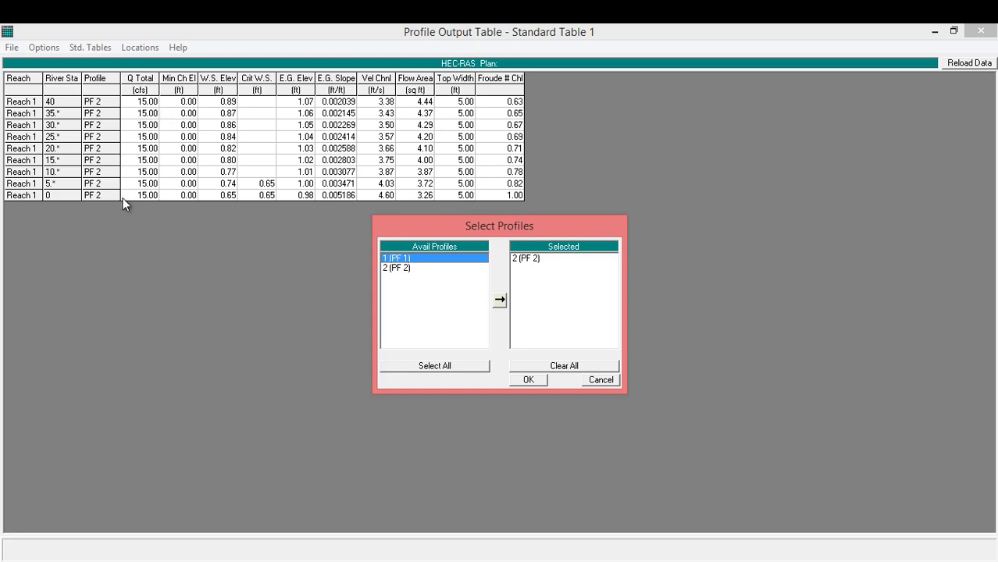
{"action": "left_click", "coordinate": [499, 301]}
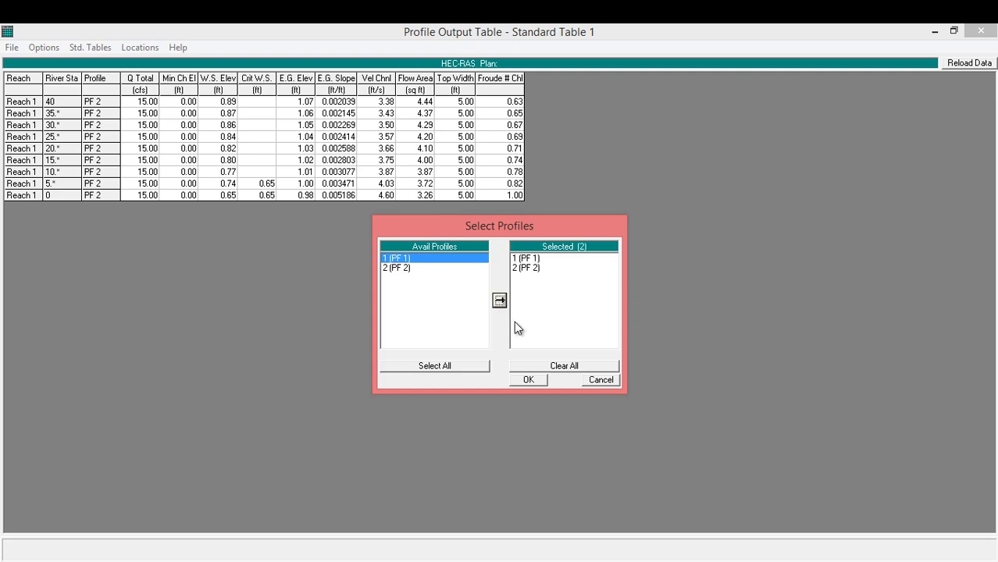
{"action": "left_click", "coordinate": [529, 379]}
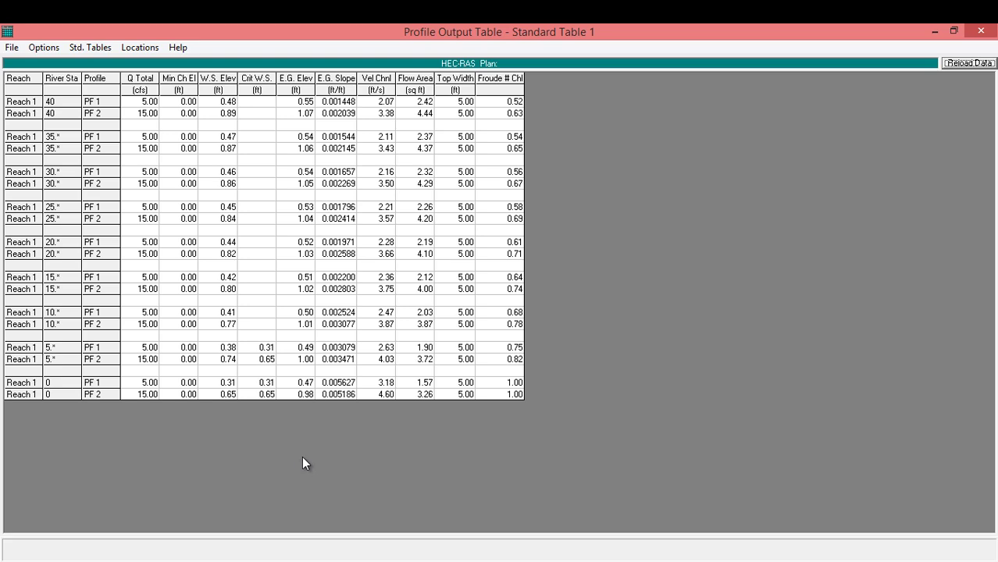
- Review the number of decimal places for each variable in the standard output table and accept the existing settings
{"action": "left_click", "coordinate": [44, 47]}
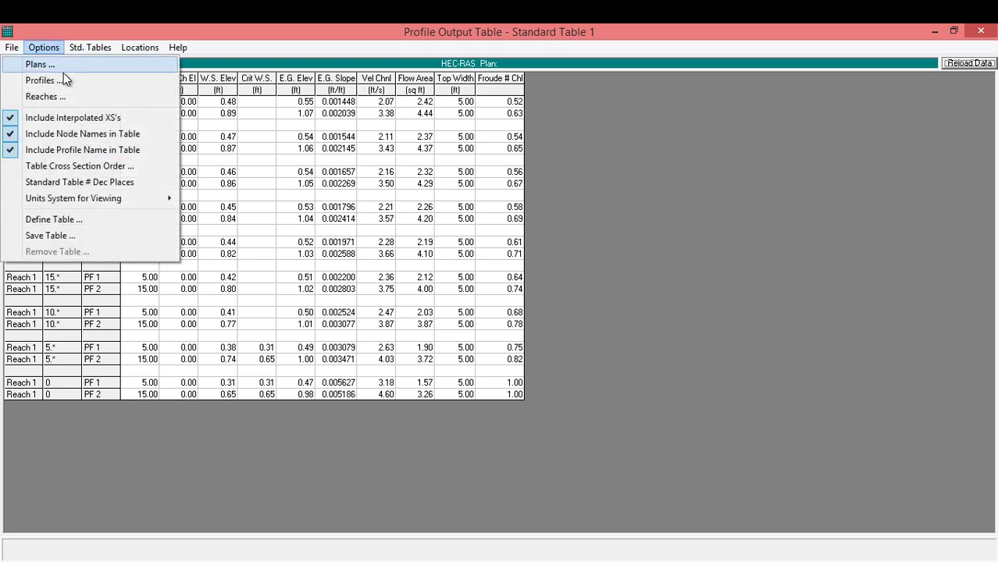
{"action": "left_click", "coordinate": [106, 185]}
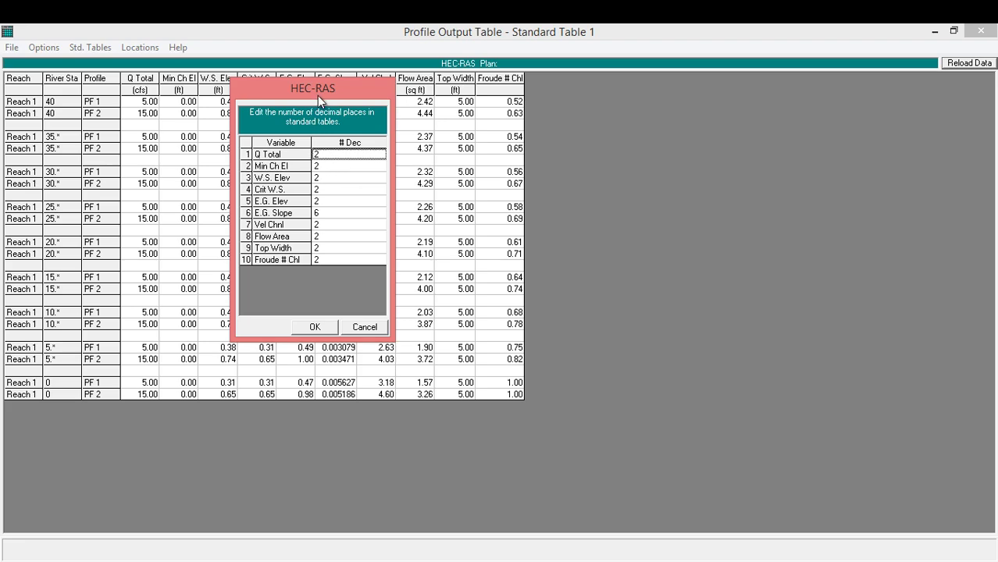
{"action": "left_click_drag", "start_coordinate": [304, 79], "coordinate": [718, 56]}
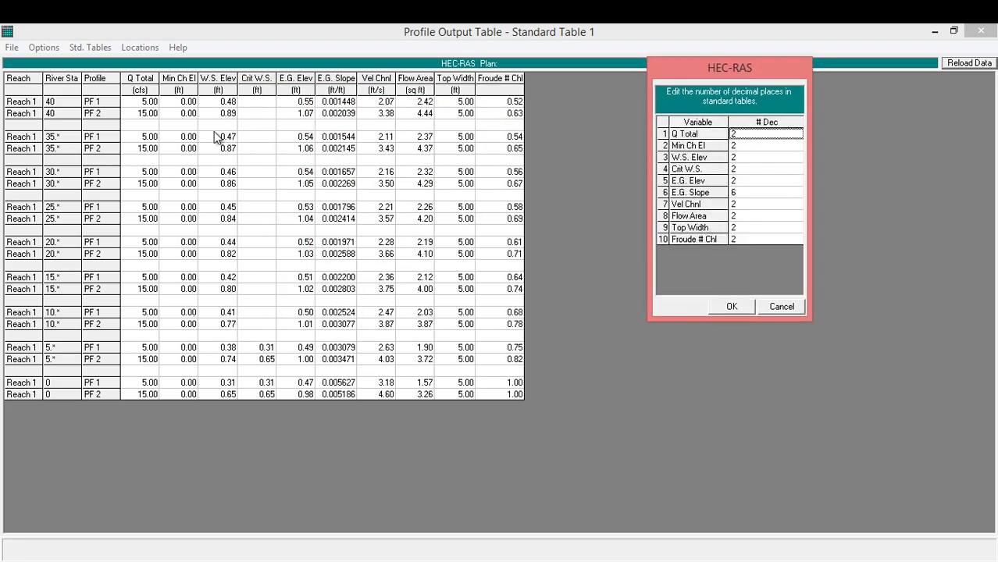
{"action": "left_click", "coordinate": [741, 308]}
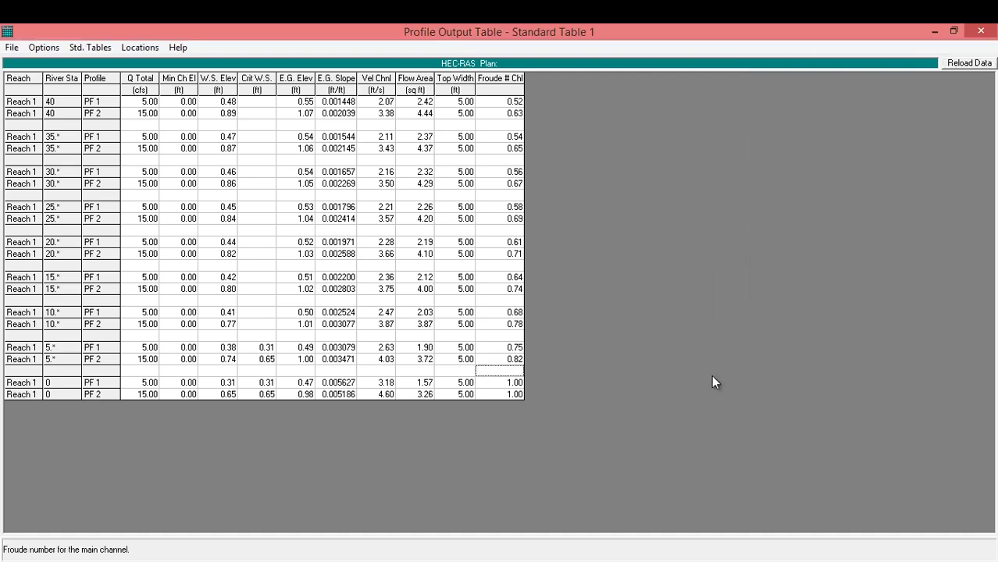
- Define an additional table column 11 showing the Area variable, after Froude # Chl, and apply it to the profile output table
{"action": "left_click", "coordinate": [41, 50]}
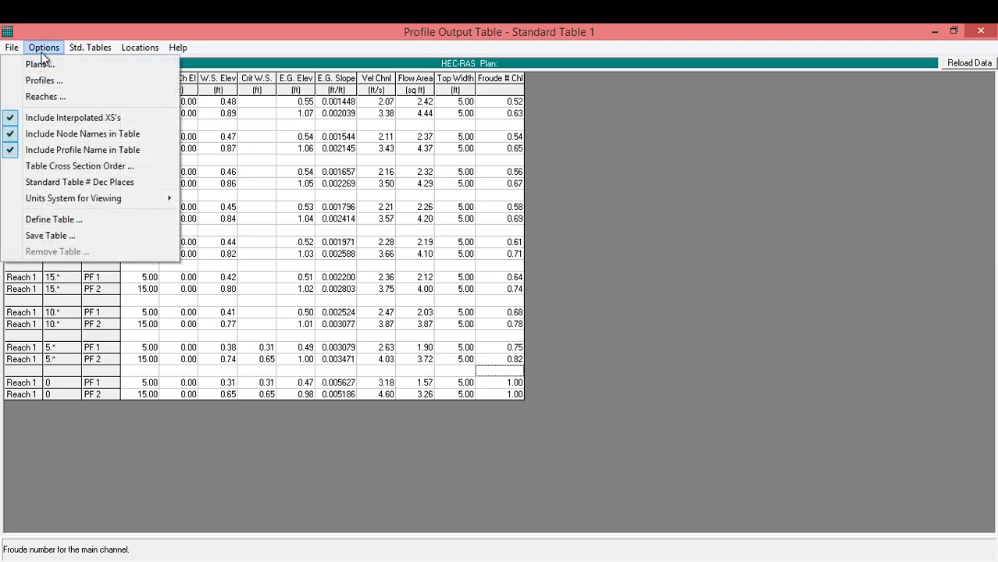
{"action": "left_click", "coordinate": [60, 221]}
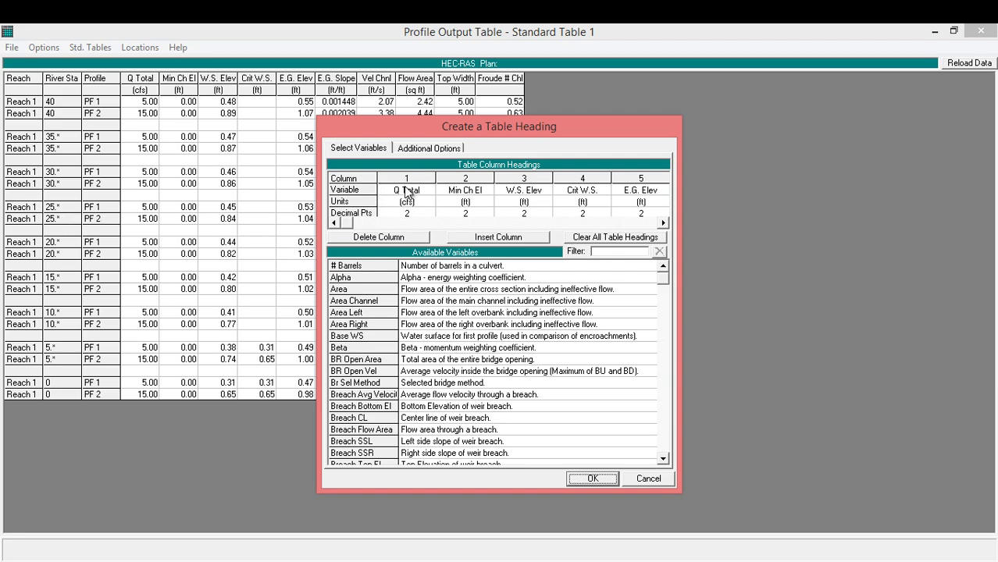
{"action": "left_click_drag", "start_coordinate": [409, 132], "coordinate": [632, 84]}
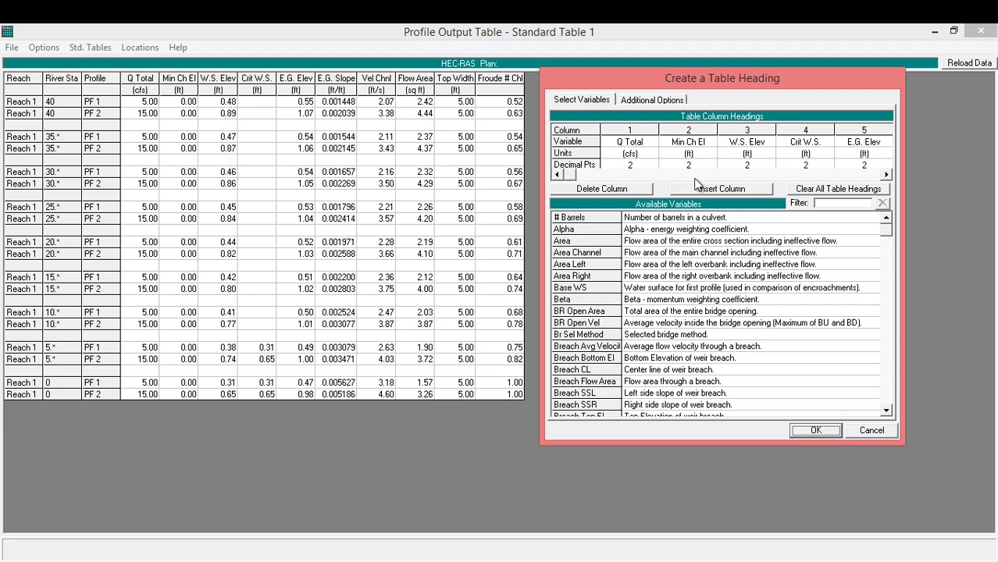
{"action": "left_click", "coordinate": [886, 174]}
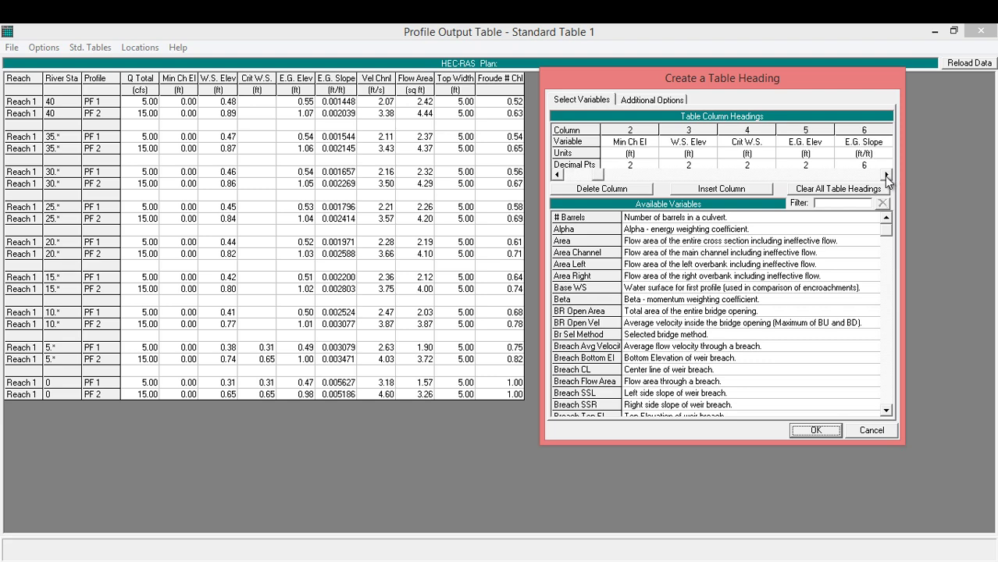
{"action": "left_click", "coordinate": [887, 174]}
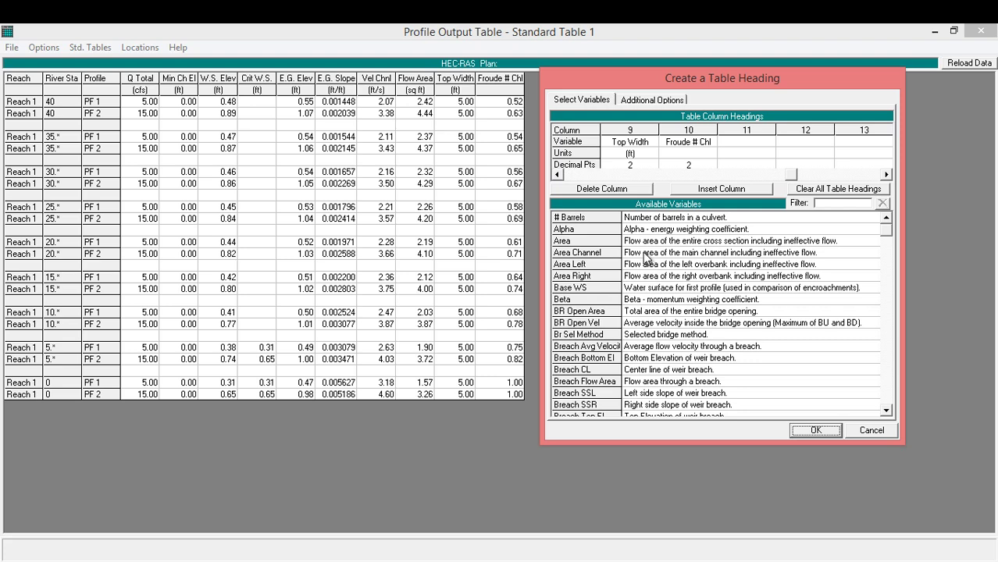
{"action": "left_click", "coordinate": [741, 141]}
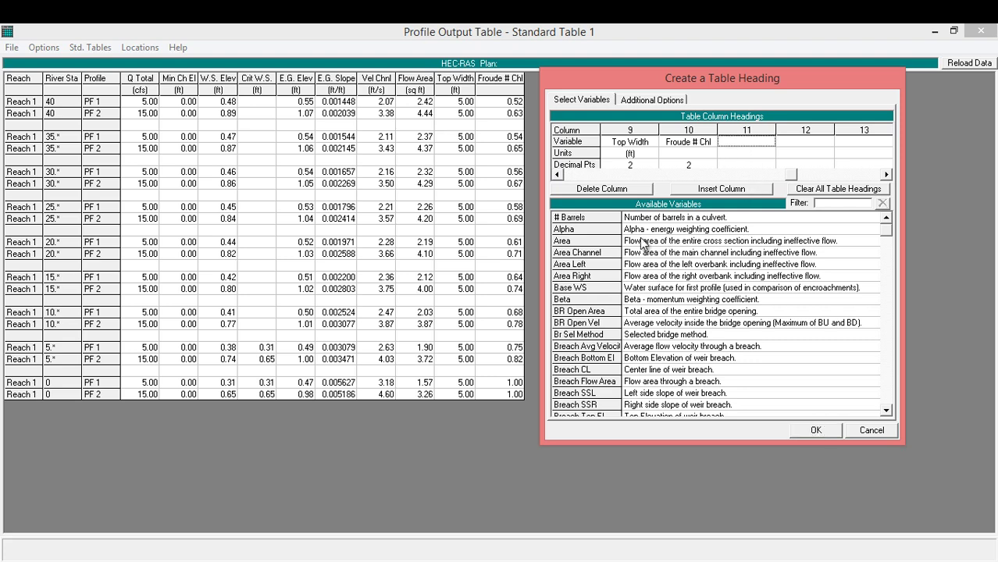
{"action": "left_click", "coordinate": [742, 129]}
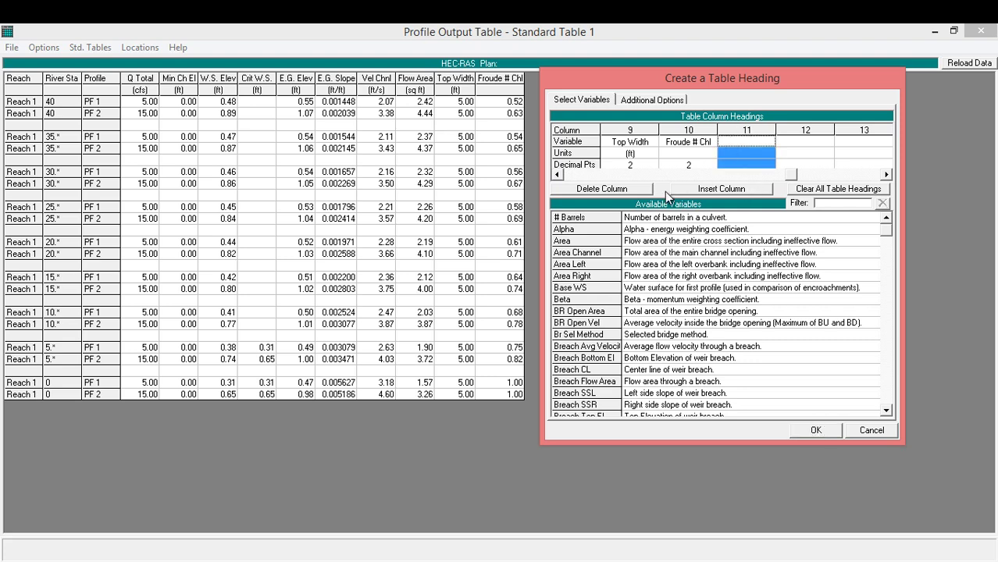
{"action": "double_click", "coordinate": [654, 243]}
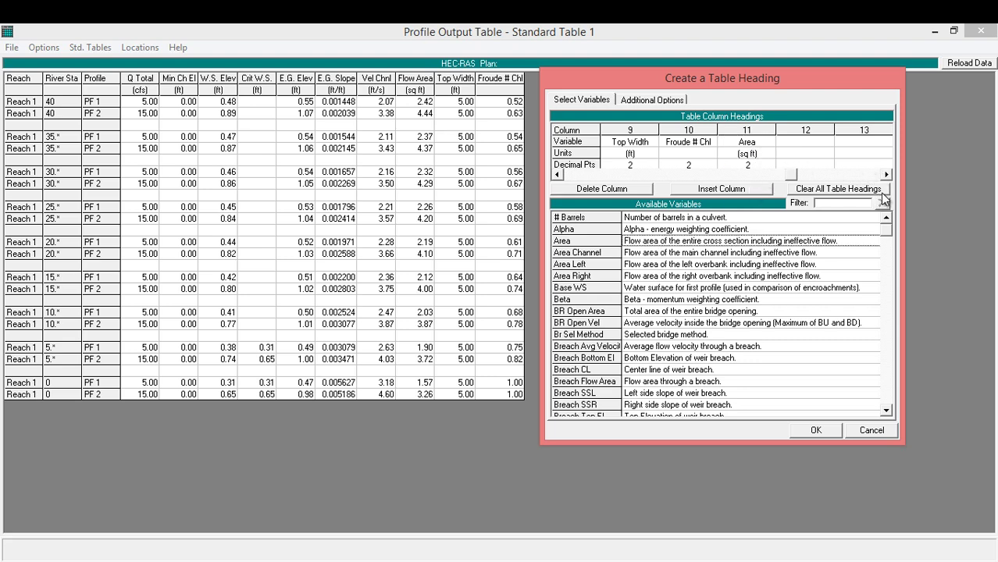
{"action": "left_click", "coordinate": [813, 431]}
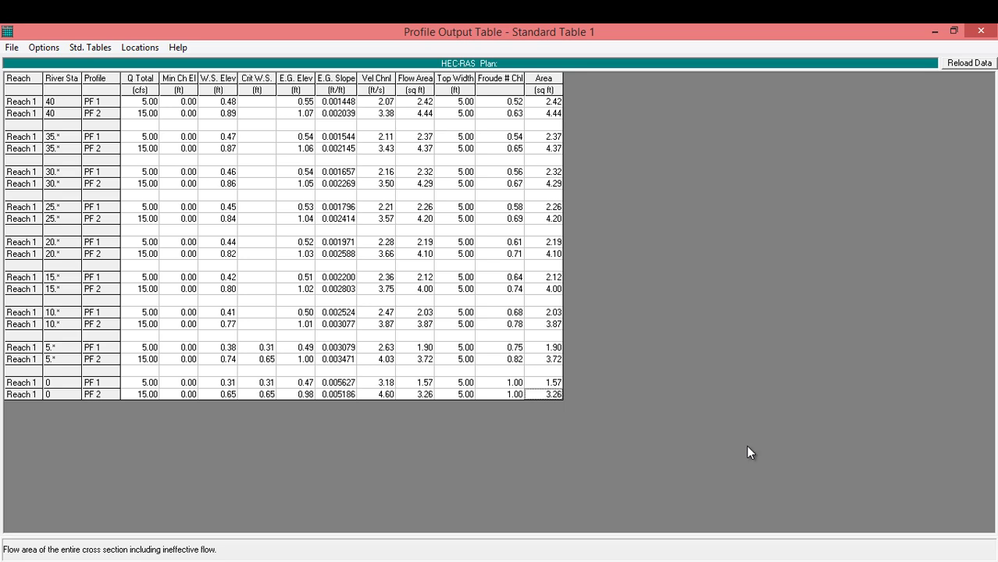
- Review the profile output table's clipboard, print and text file export options without exporting, and close the table
{"action": "left_click", "coordinate": [17, 49]}
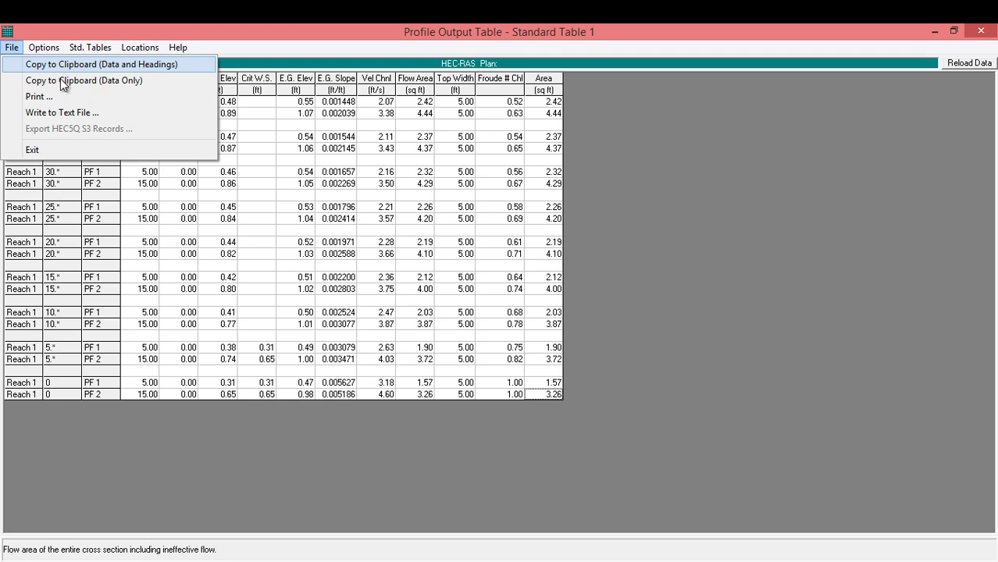
{"action": "left_click", "coordinate": [752, 267]}
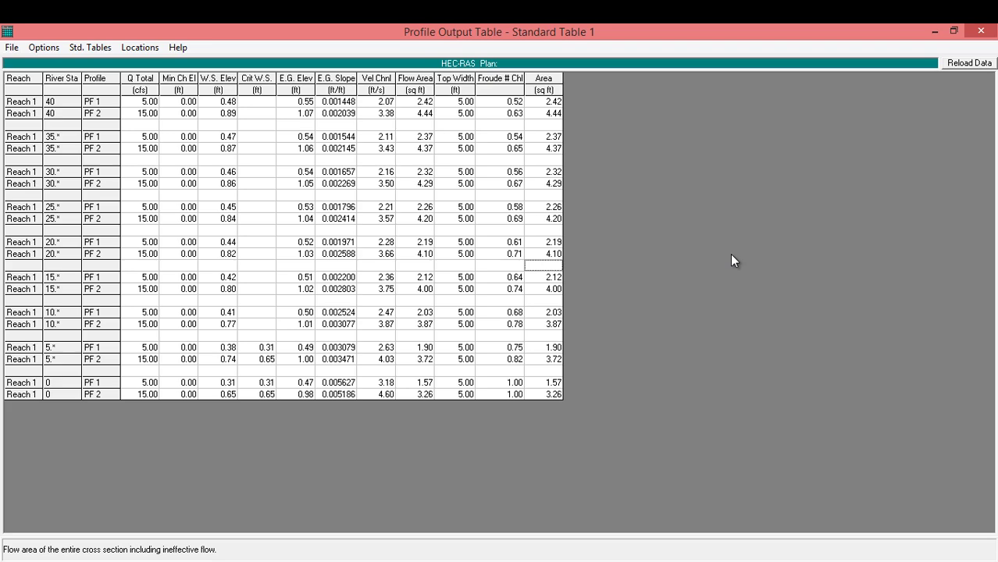
{"action": "left_click", "coordinate": [979, 31]}
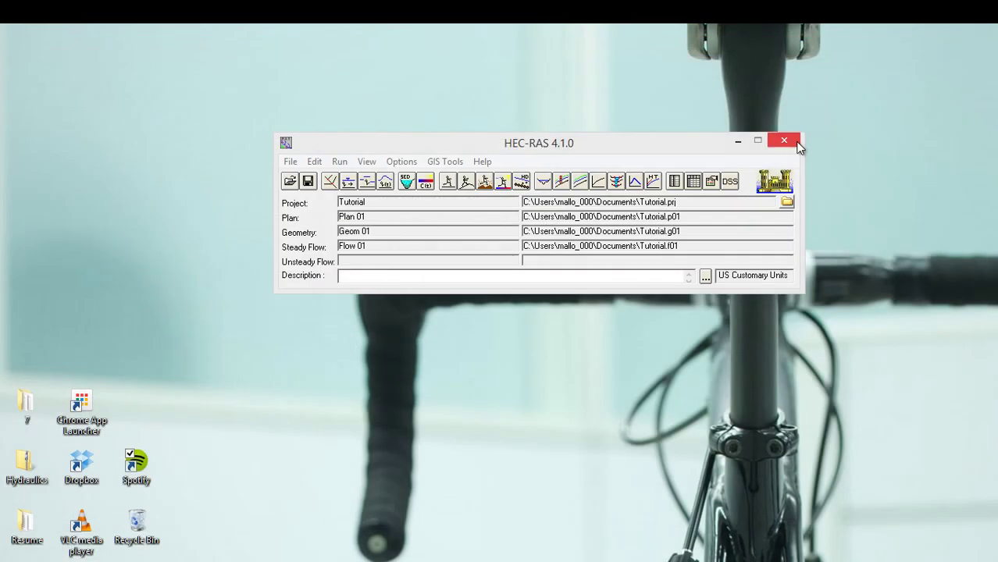